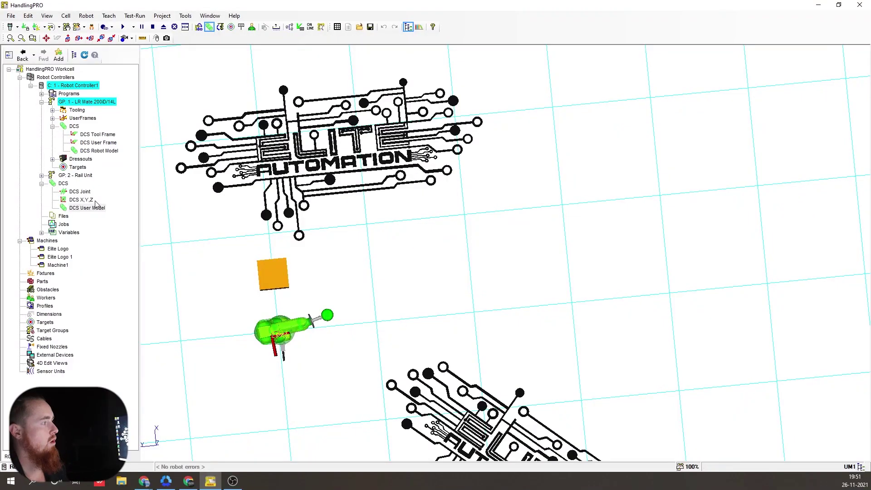
# Enable DCS position-check zone 1 'Work cell' and review its Name and Description fields.
pyautogui.doubleClick(82, 204)
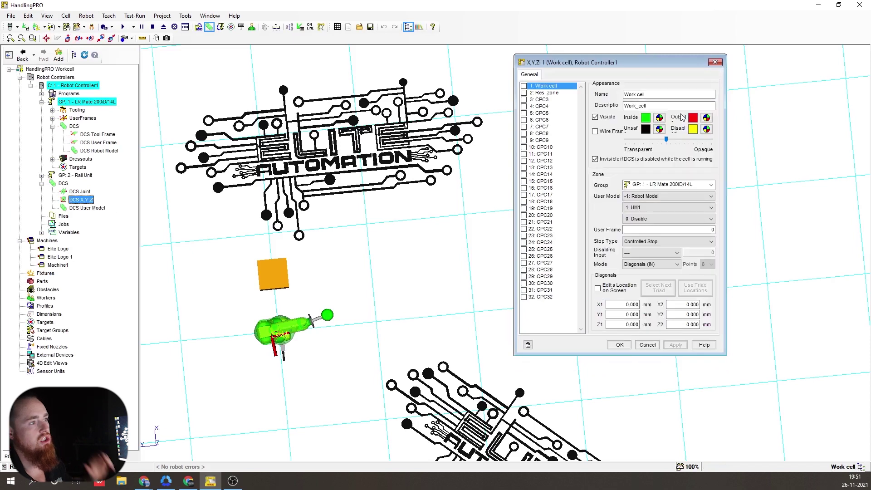
pyautogui.click(524, 85)
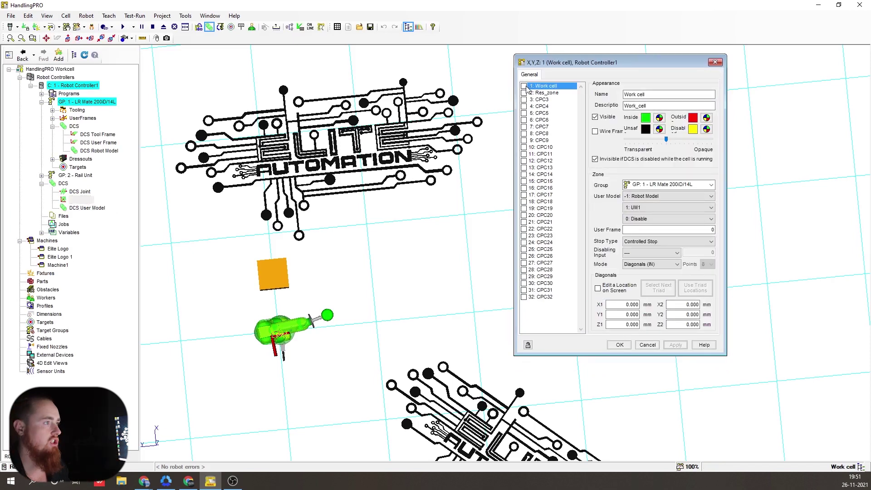
pyautogui.doubleClick(658, 94)
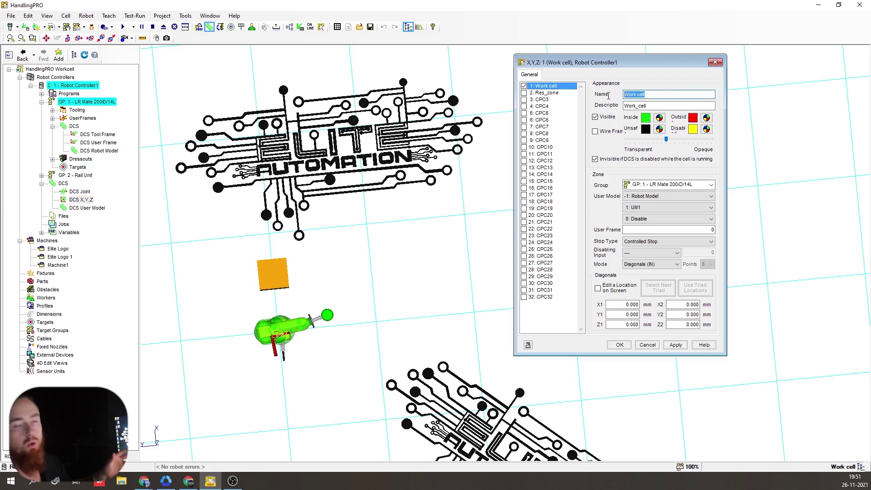
pyautogui.doubleClick(665, 107)
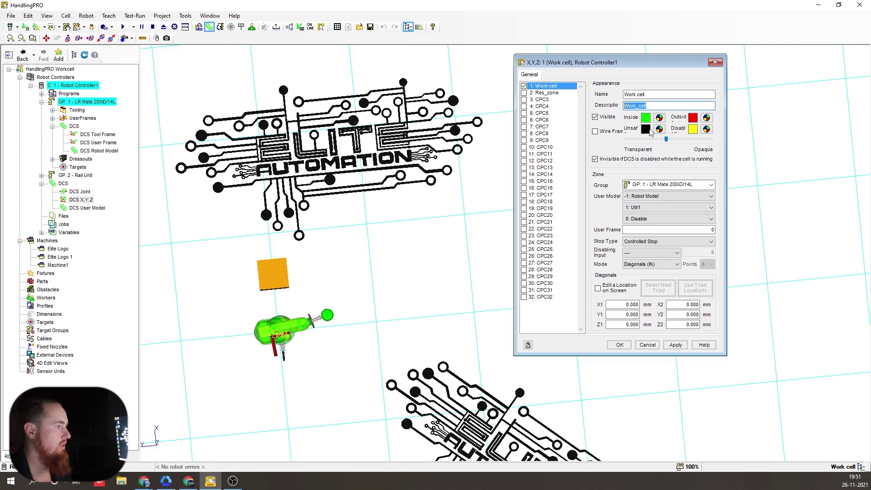
pyautogui.moveTo(313, 359); pyautogui.dragTo(333, 370, button='right')
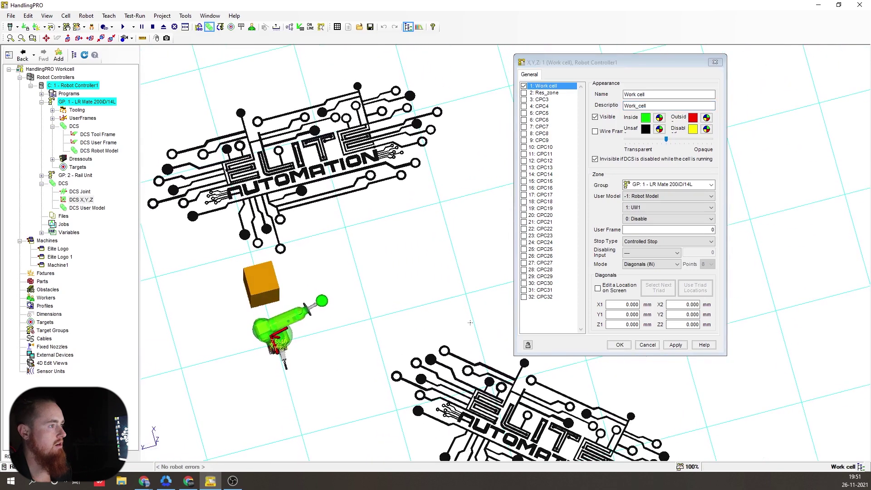
pyautogui.click(646, 188)
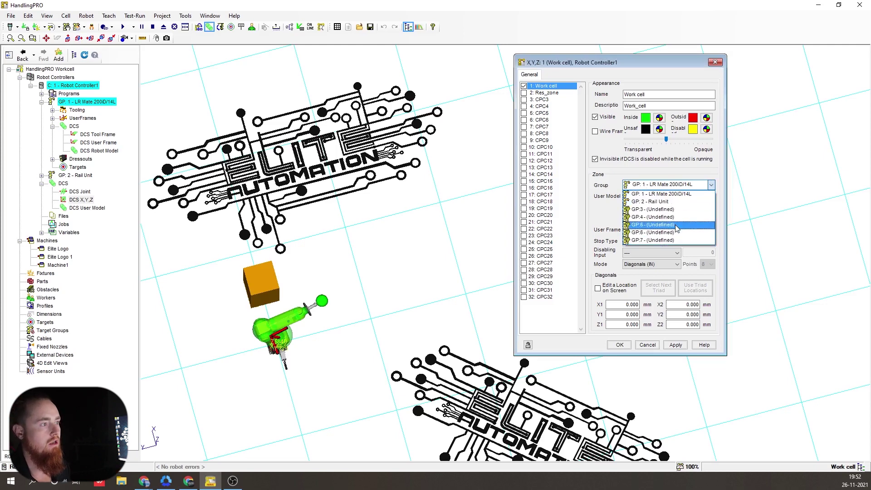
pyautogui.click(679, 195)
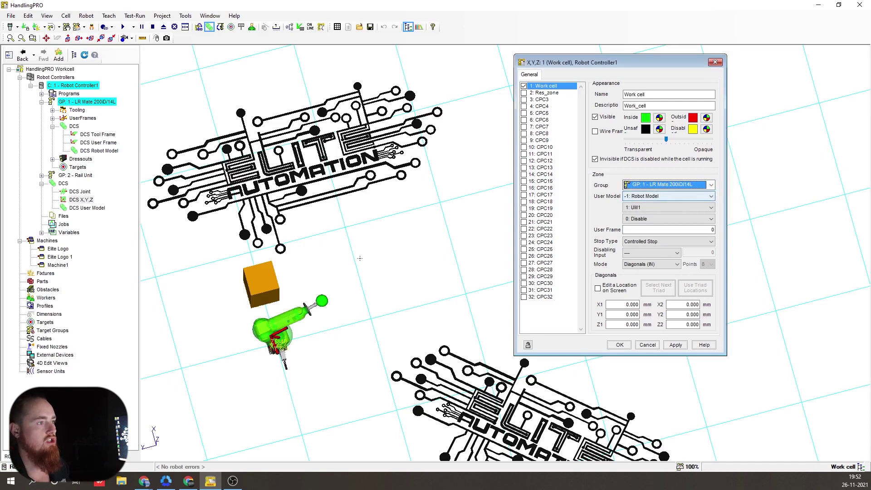
pyautogui.click(675, 198)
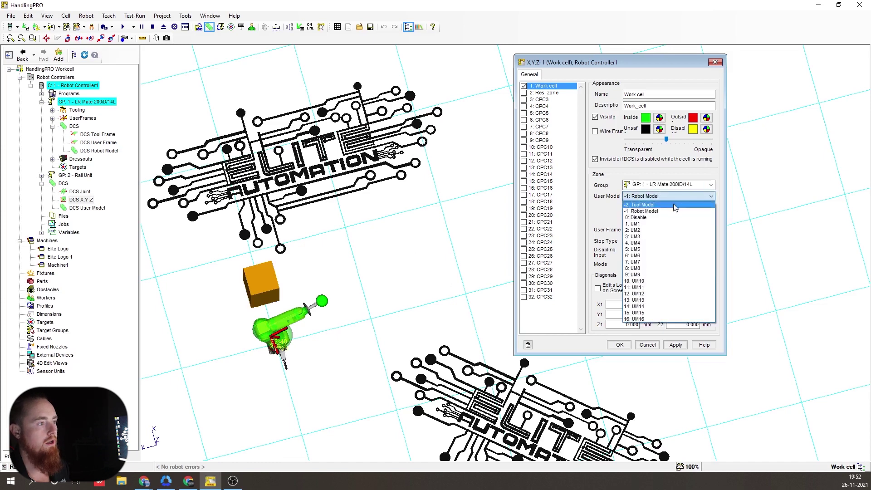
pyautogui.click(670, 212)
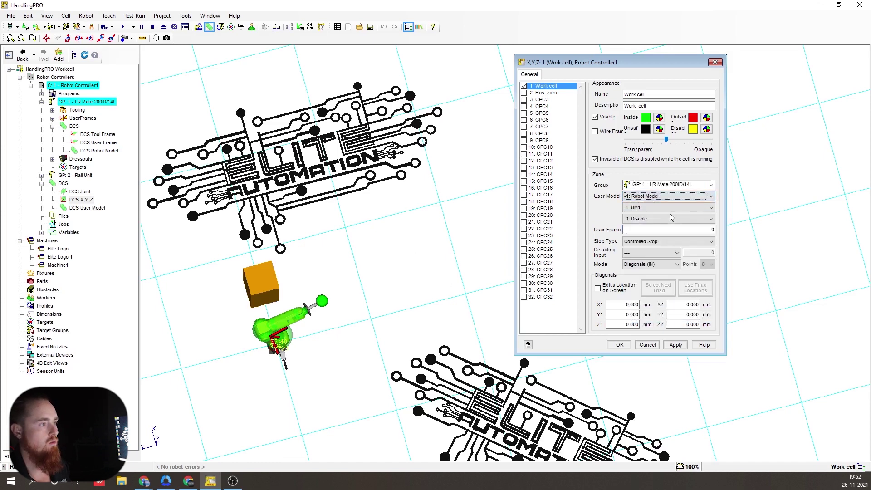
pyautogui.click(669, 207)
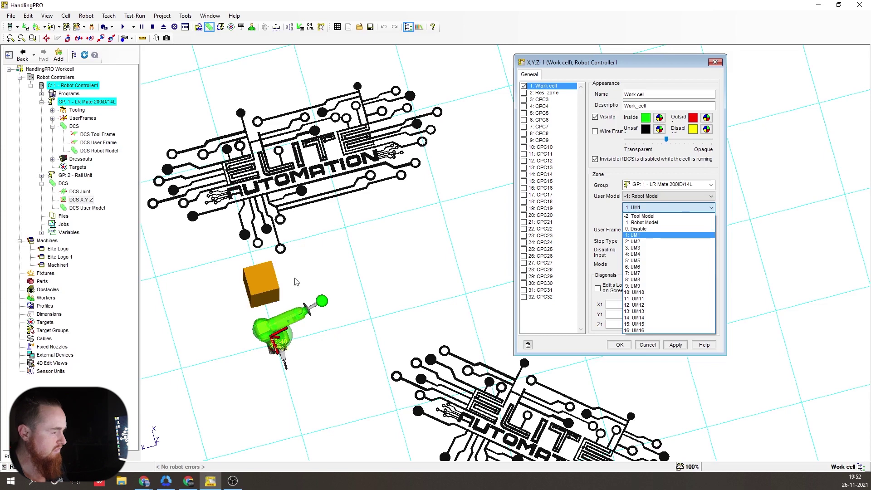
pyautogui.click(630, 236)
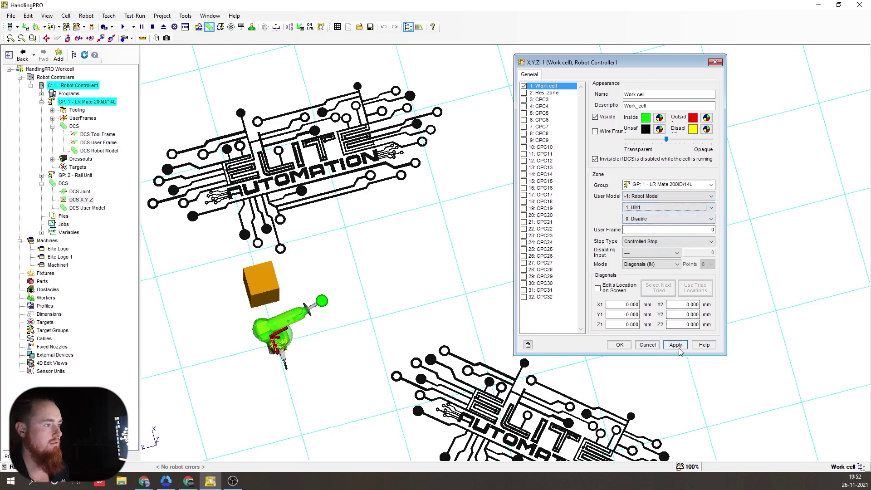
pyautogui.click(664, 219)
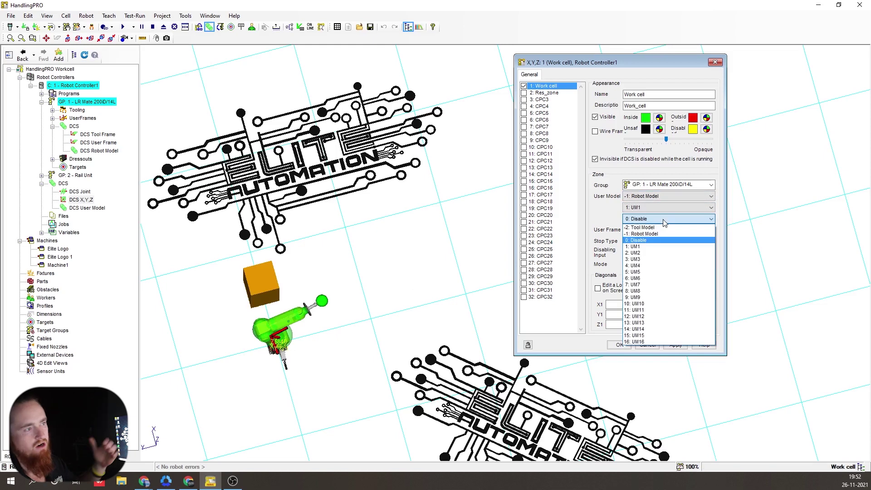
pyautogui.click(664, 220)
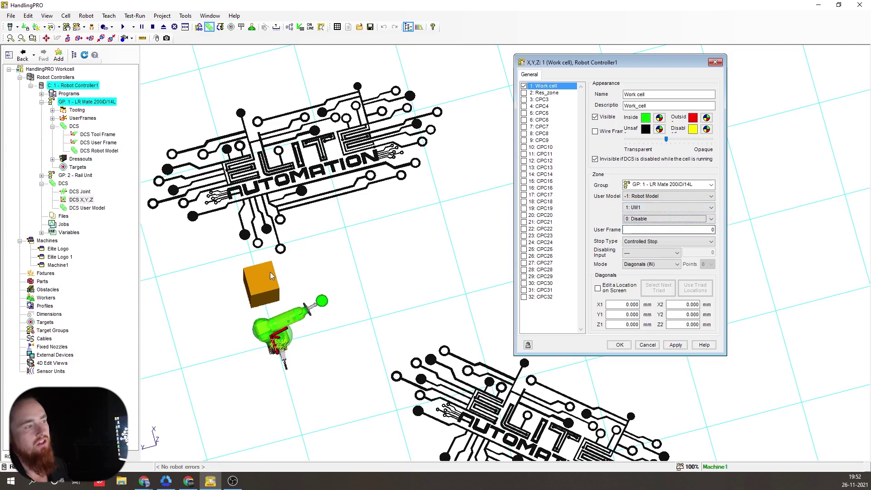
pyautogui.scroll(1, 301, 346)
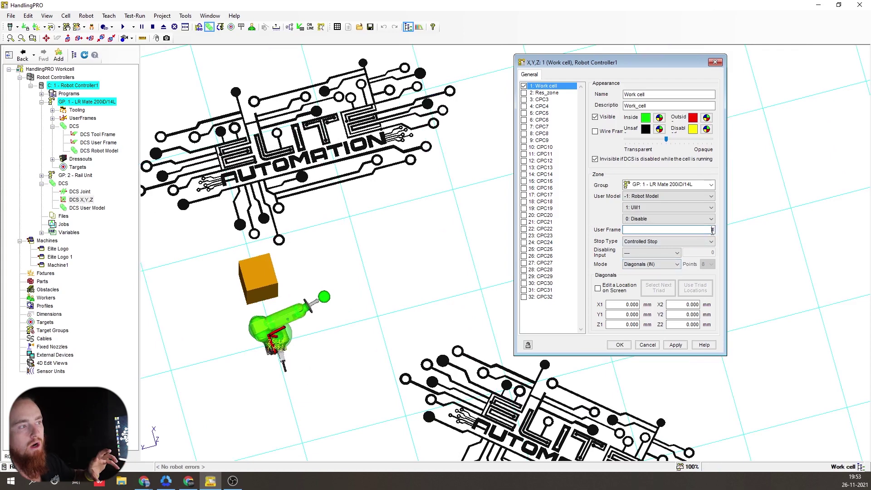
pyautogui.click(259, 290)
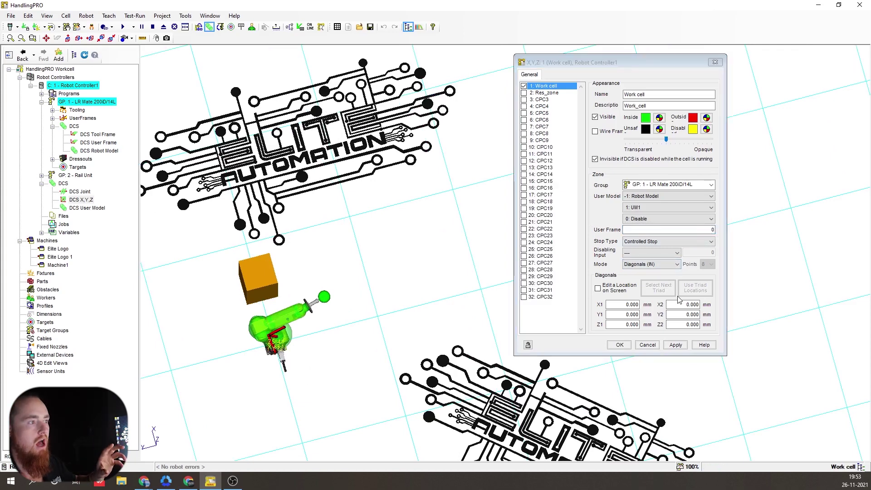
pyautogui.click(658, 252)
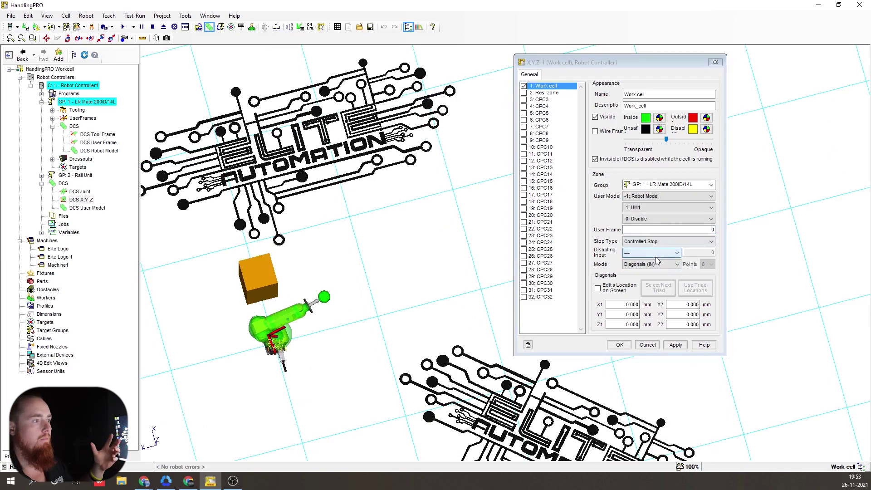
pyautogui.click(634, 244)
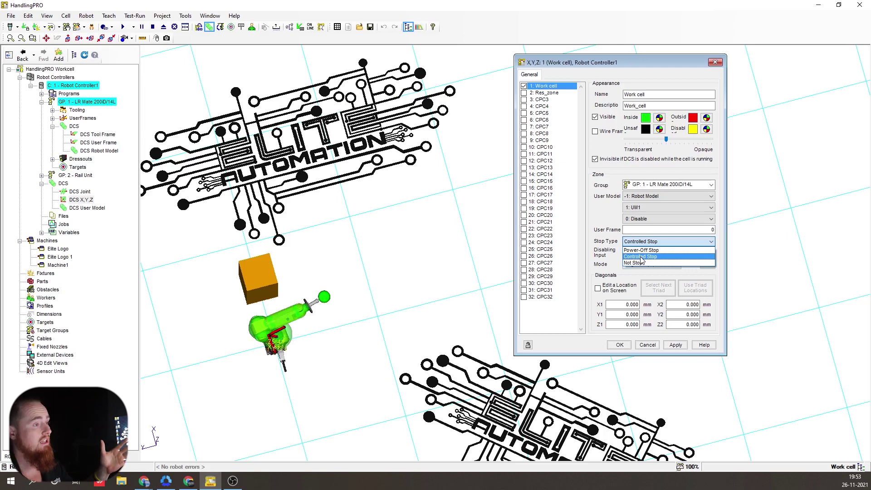
pyautogui.click(641, 257)
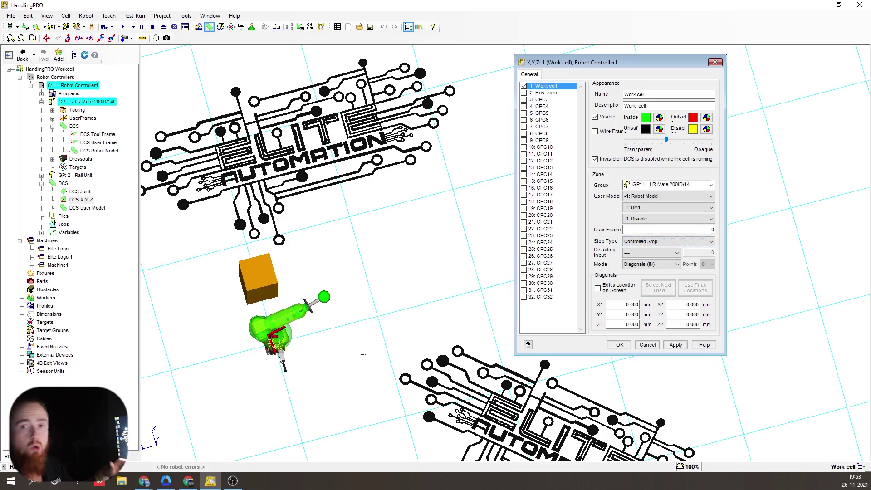
pyautogui.click(676, 257)
pyautogui.click(676, 258)
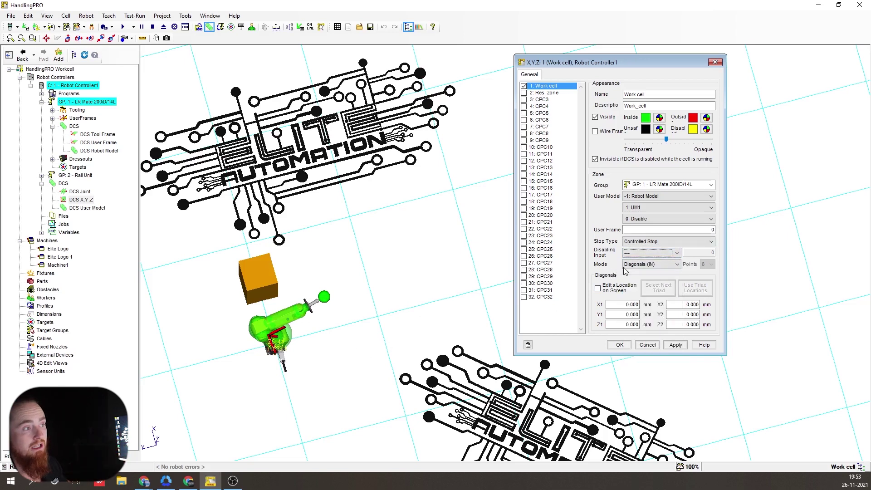
pyautogui.click(360, 306)
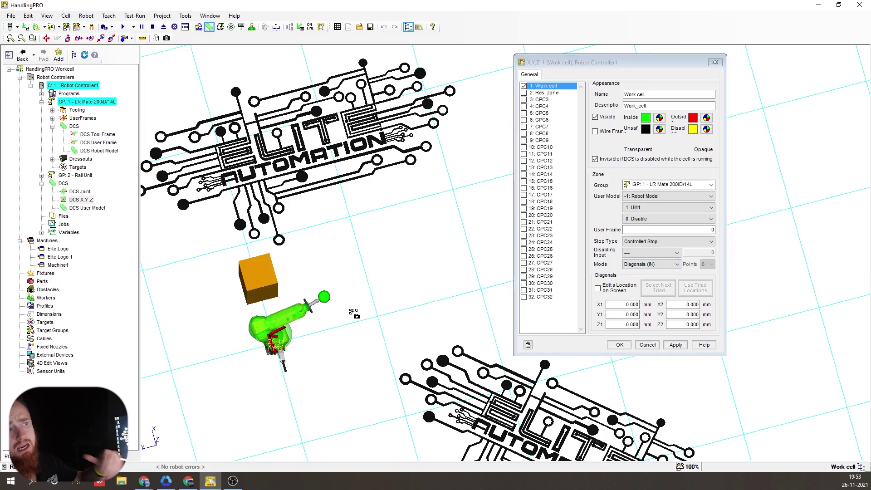
pyautogui.moveTo(354, 307); pyautogui.dragTo(317, 312, button='right')
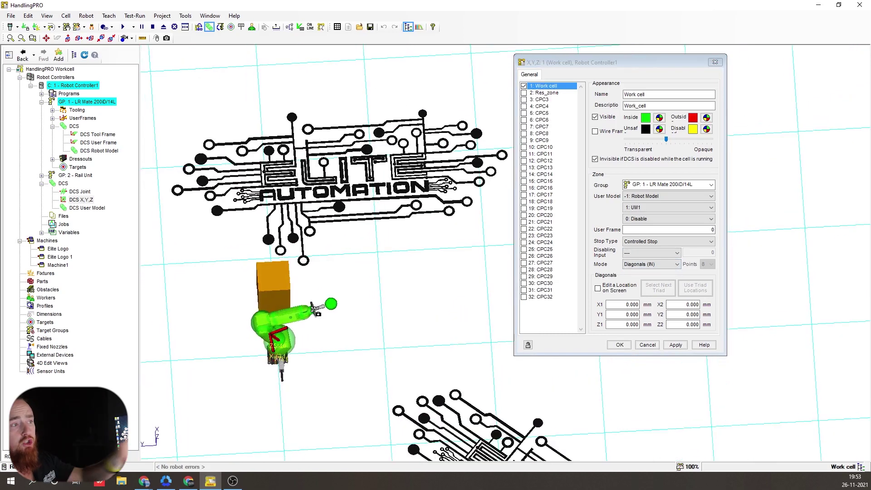
pyautogui.click(648, 265)
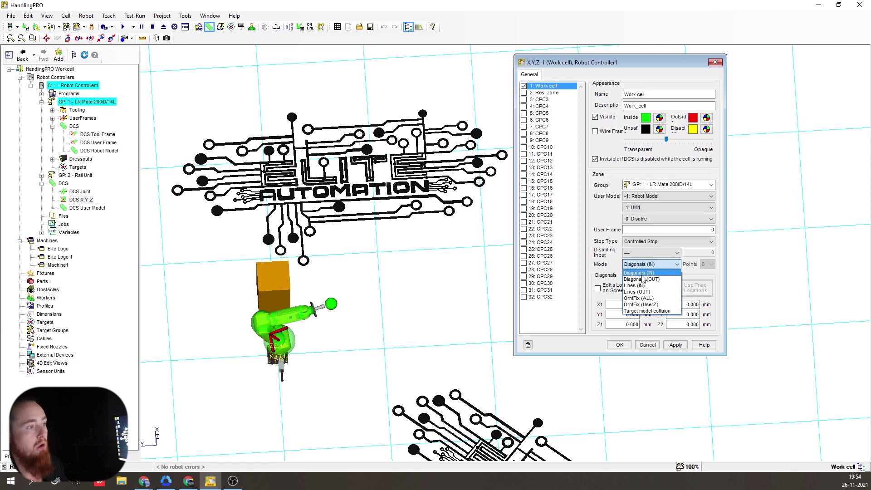
# Turn on Edit a Location on Screen for the Work cell zone, leaving Mode at Diagonals (IN).
pyautogui.click(643, 273)
pyautogui.moveTo(338, 340); pyautogui.dragTo(334, 371, button='right')
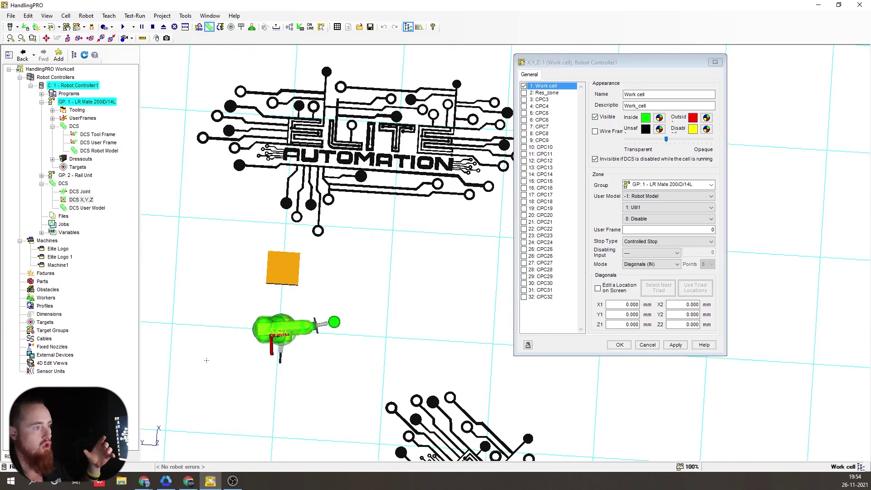
pyautogui.click(663, 265)
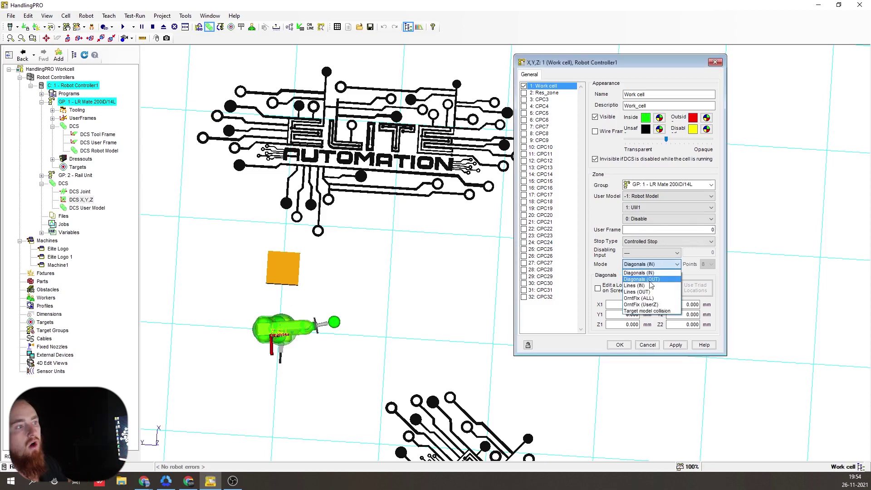
pyautogui.click(650, 279)
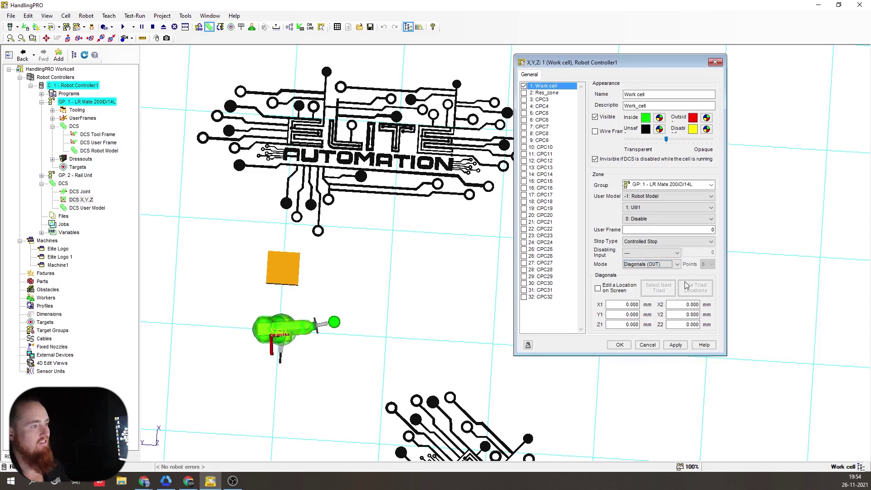
pyautogui.click(598, 289)
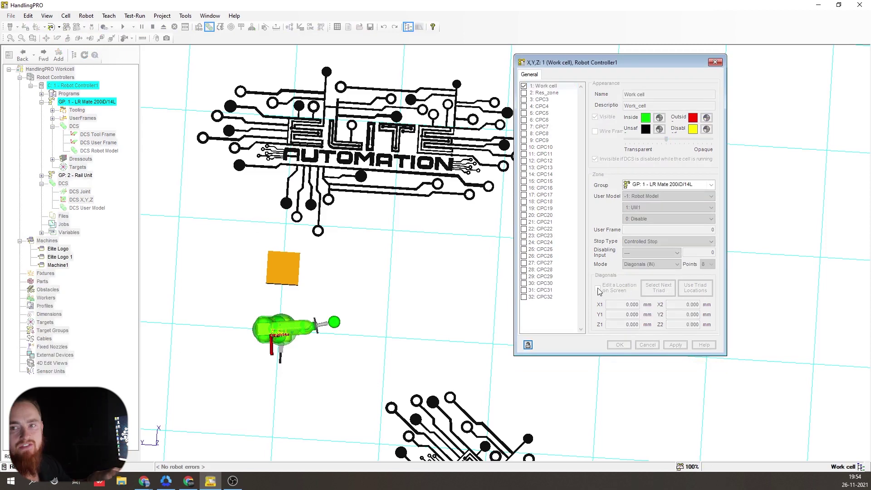
pyautogui.click(630, 267)
pyautogui.click(651, 264)
pyautogui.click(640, 272)
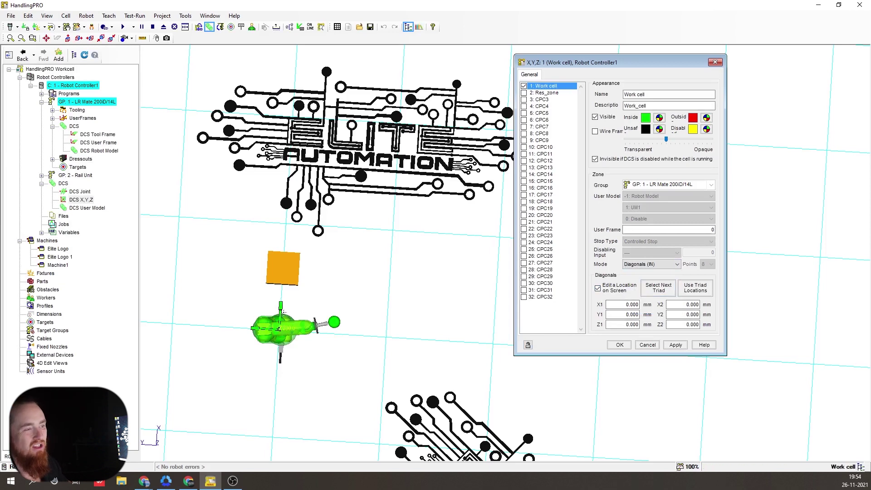
# Move the triad to the cell's lower left and store it as the first corner.
pyautogui.moveTo(281, 310); pyautogui.dragTo(179, 407)
pyautogui.click(696, 293)
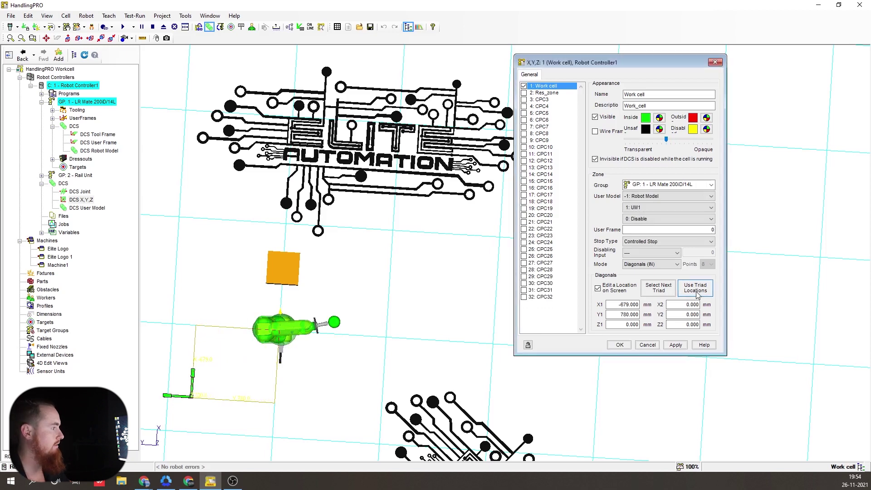
pyautogui.click(659, 288)
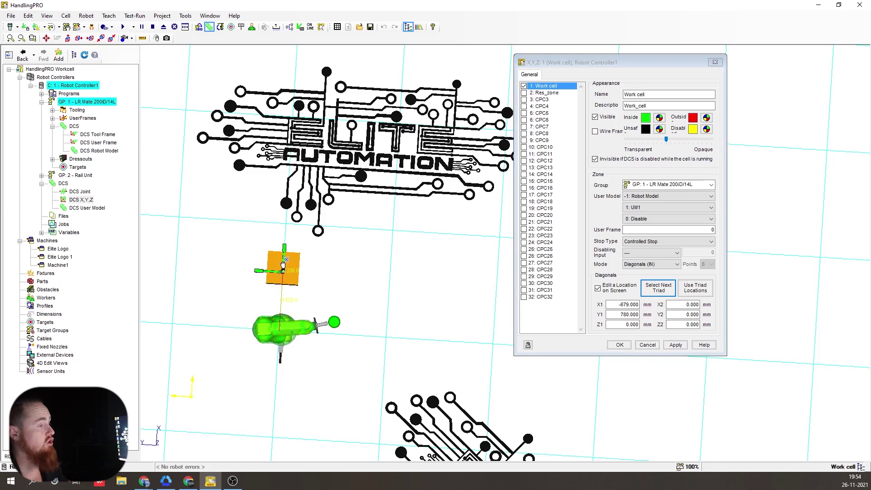
# Drag the triad to the opposite corner and take it as X2 843.884, Y2 -1003.000 mm.
pyautogui.moveTo(283, 271); pyautogui.dragTo(296, 236)
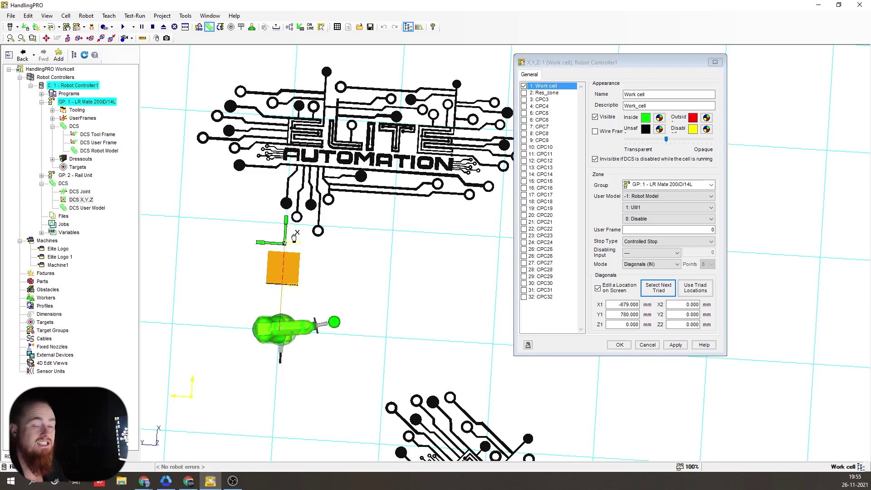
pyautogui.moveTo(273, 246); pyautogui.dragTo(382, 253)
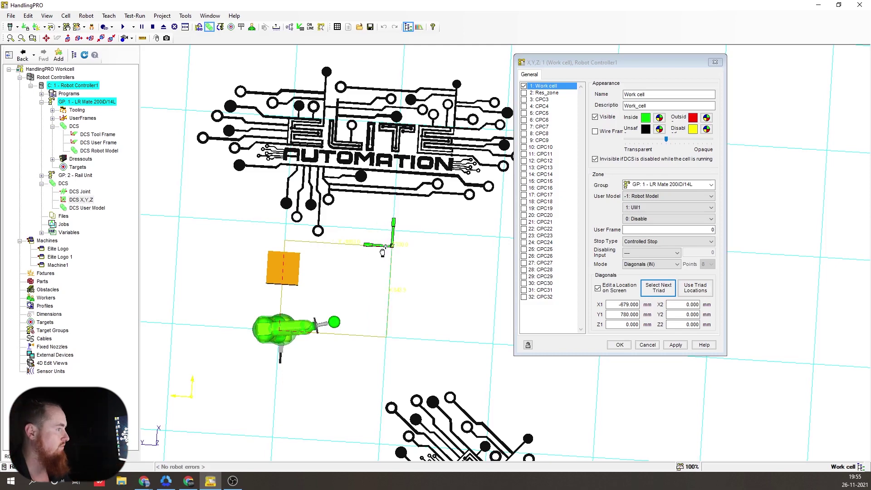
pyautogui.moveTo(383, 248); pyautogui.dragTo(409, 314, button='right')
pyautogui.click(710, 291)
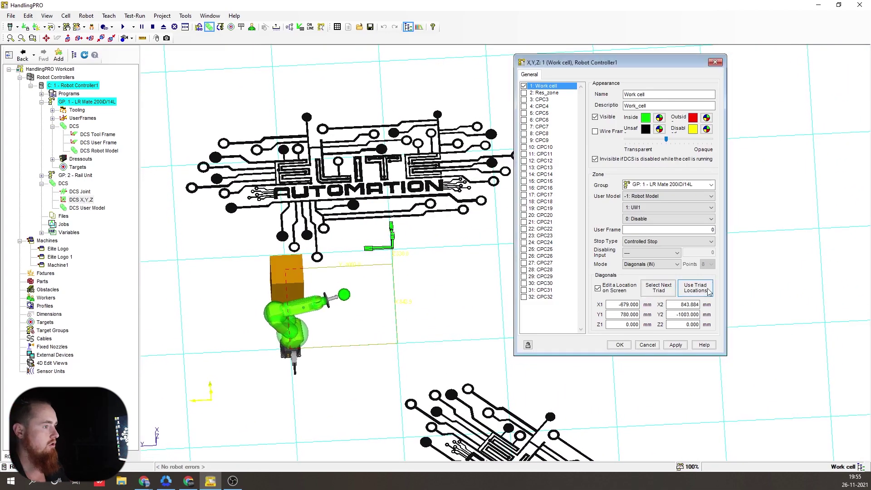
# Apply the corners, then set Z1 to -800 and Z2 to 2000 mm and apply again.
pyautogui.click(676, 344)
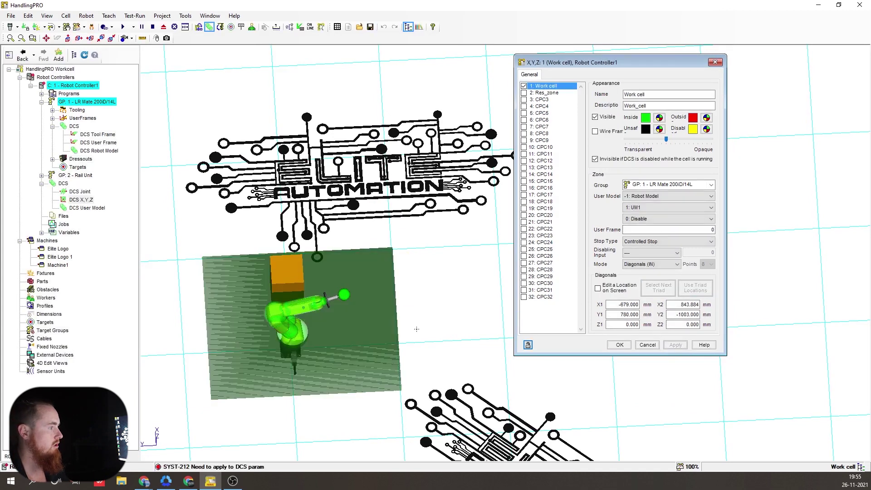
pyautogui.moveTo(403, 313); pyautogui.dragTo(422, 269, button='right')
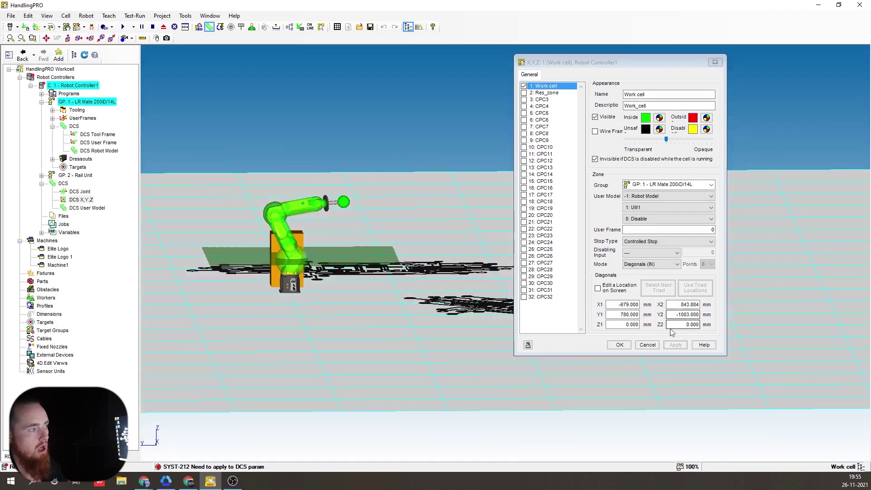
pyautogui.moveTo(628, 325); pyautogui.dragTo(646, 324)
pyautogui.scroll(1, 299, 267)
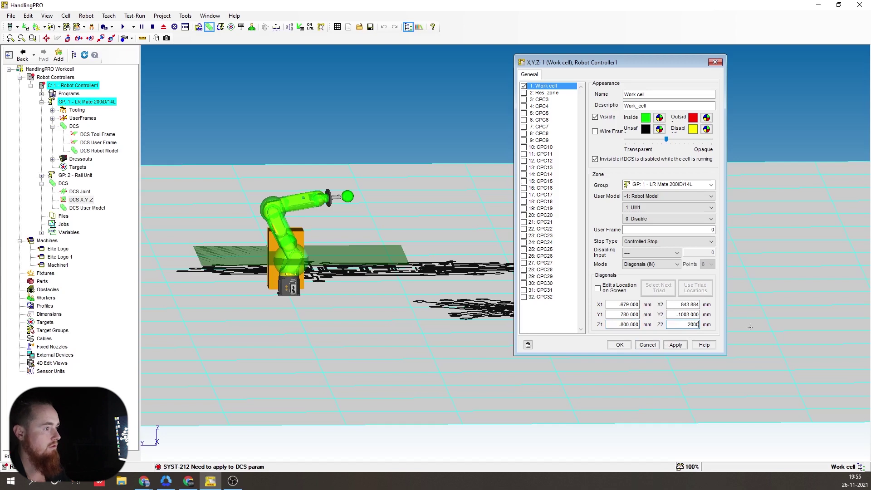
pyautogui.click(676, 346)
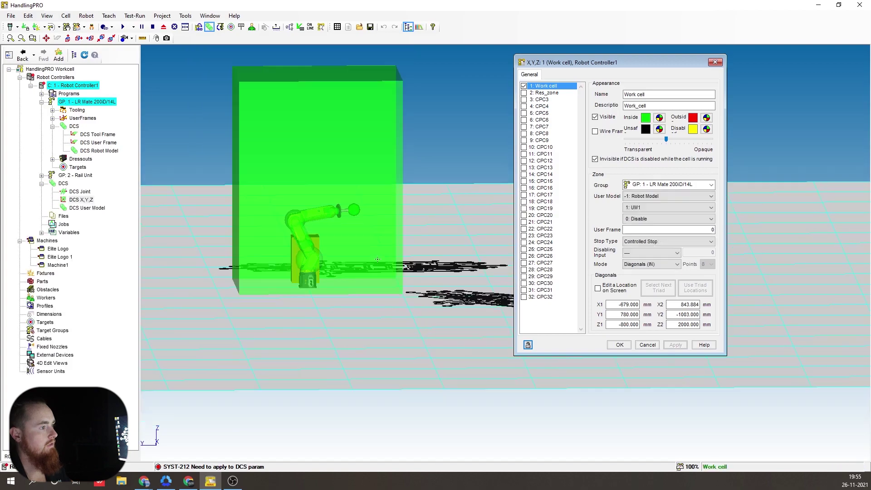
pyautogui.moveTo(383, 288); pyautogui.dragTo(381, 320, button='right')
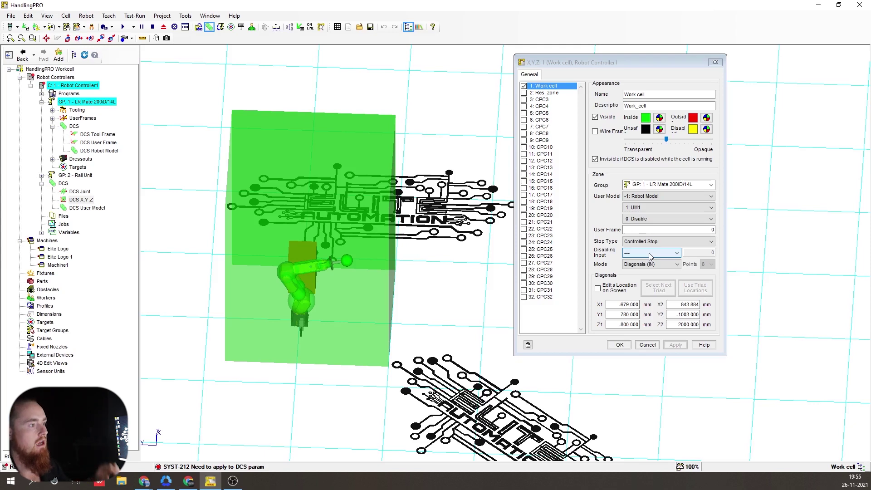
# Save the zone settings and apply the new DCS parameters on the pendant's DCS screen, entering the code.
pyautogui.click(627, 347)
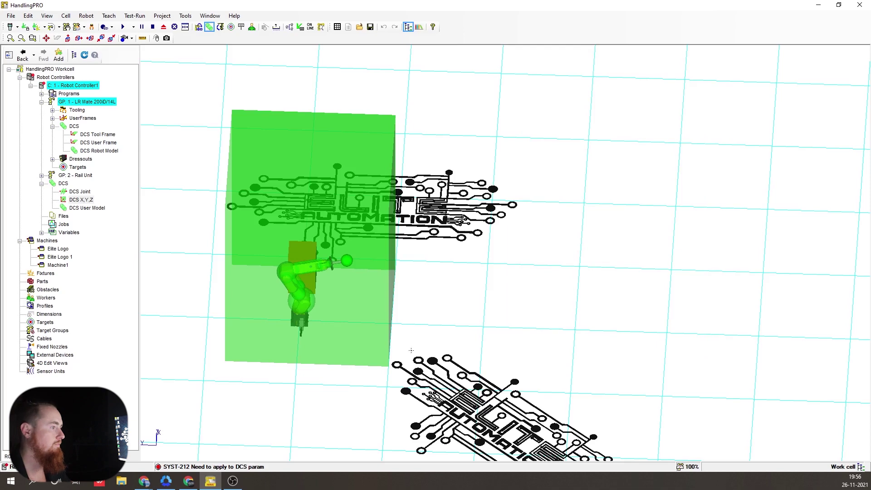
pyautogui.moveTo(412, 350); pyautogui.dragTo(379, 319, button='right')
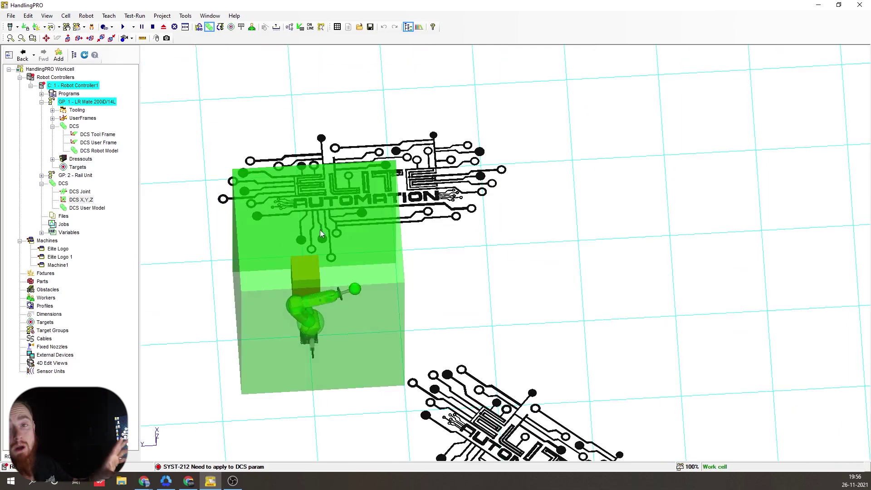
pyautogui.moveTo(408, 253); pyautogui.dragTo(412, 292, button='right')
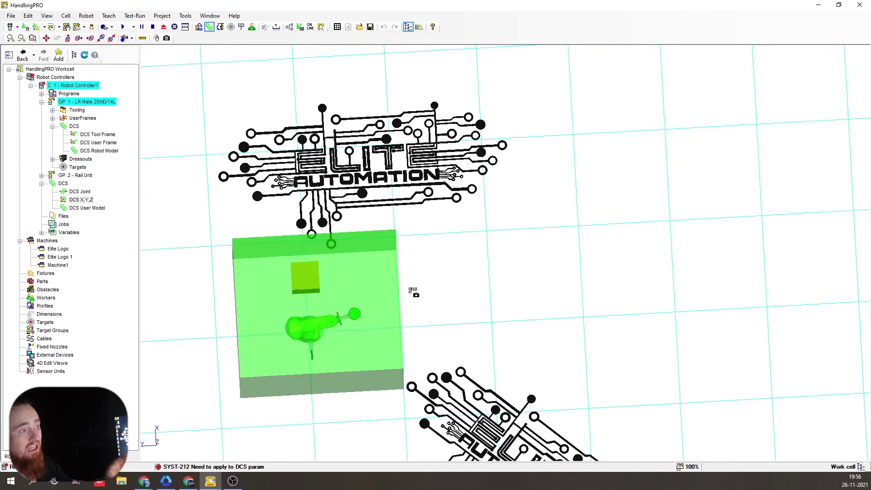
pyautogui.click(10, 27)
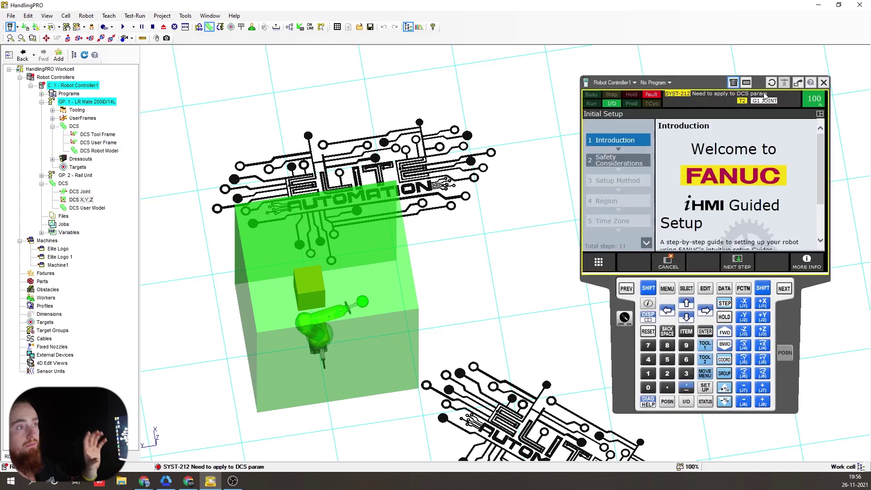
pyautogui.click(668, 290)
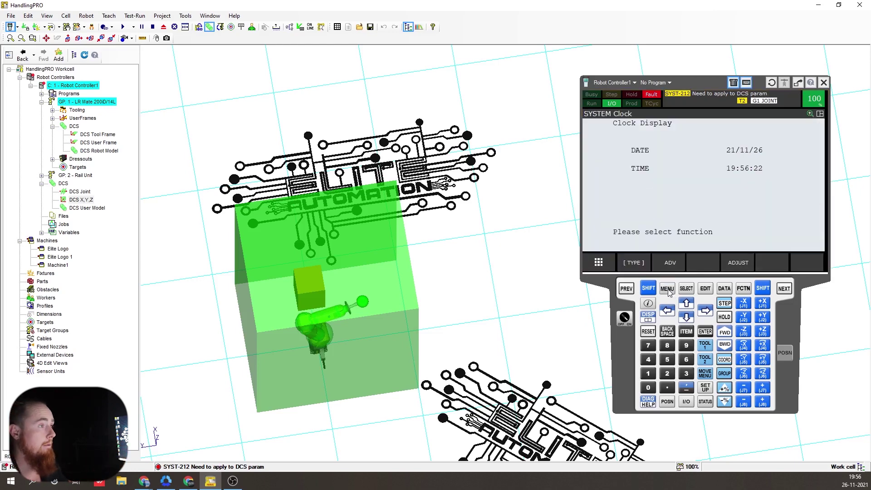
pyautogui.click(635, 263)
pyautogui.click(625, 238)
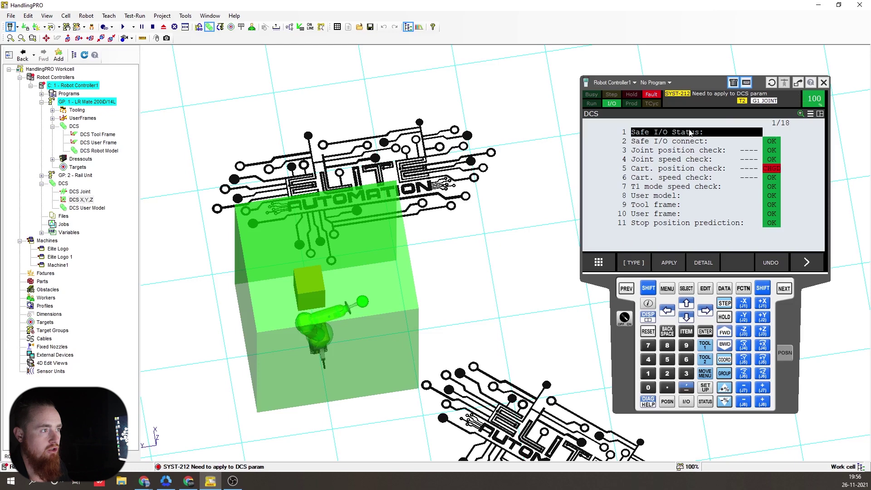
pyautogui.click(669, 263)
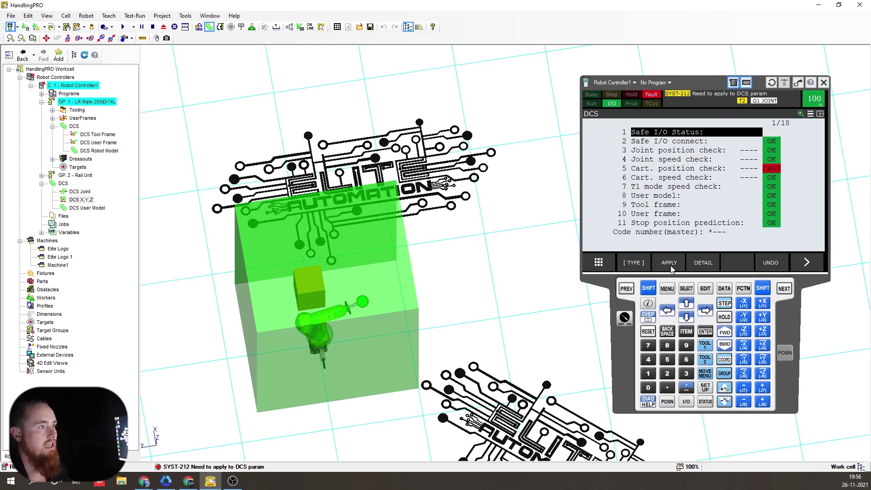
pyautogui.write('1111')
pyautogui.press('Return')
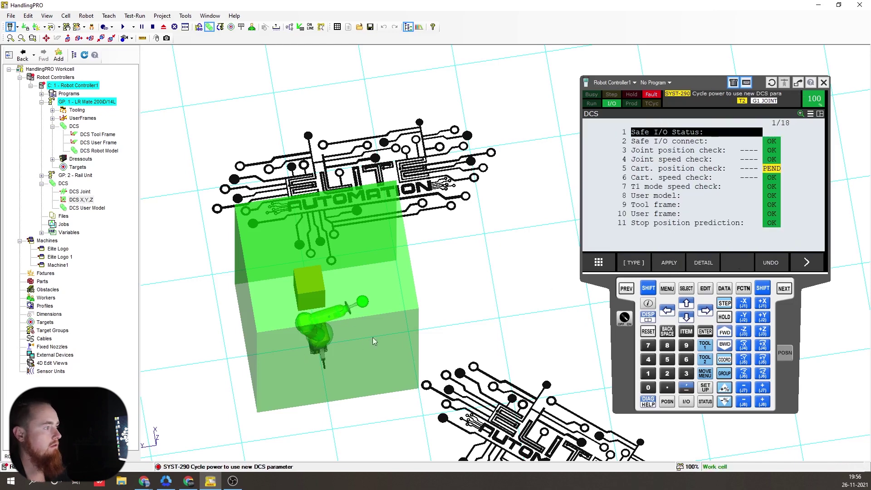
# Cold-start Robot Controller1 through FCTN > Cycle Power.
pyautogui.click(743, 289)
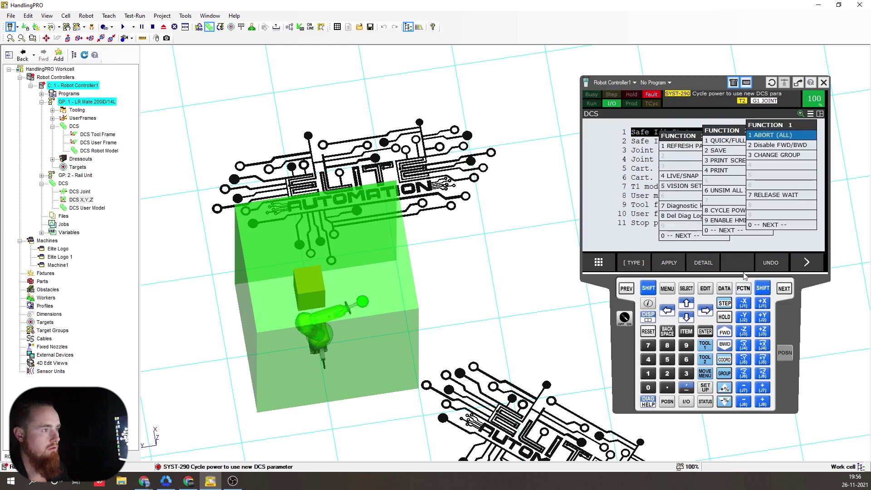
pyautogui.click(734, 210)
pyautogui.click(705, 197)
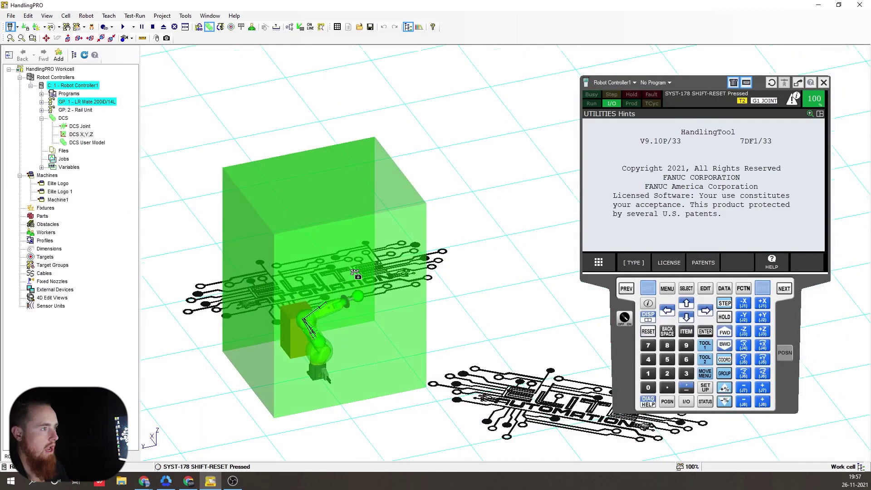
# Jog -X and +Y with Shift until SRVO-402 trips, then jog -Y back inside the zone.
pyautogui.moveTo(340, 311); pyautogui.dragTo(454, 272, button='right')
pyautogui.click(745, 303)
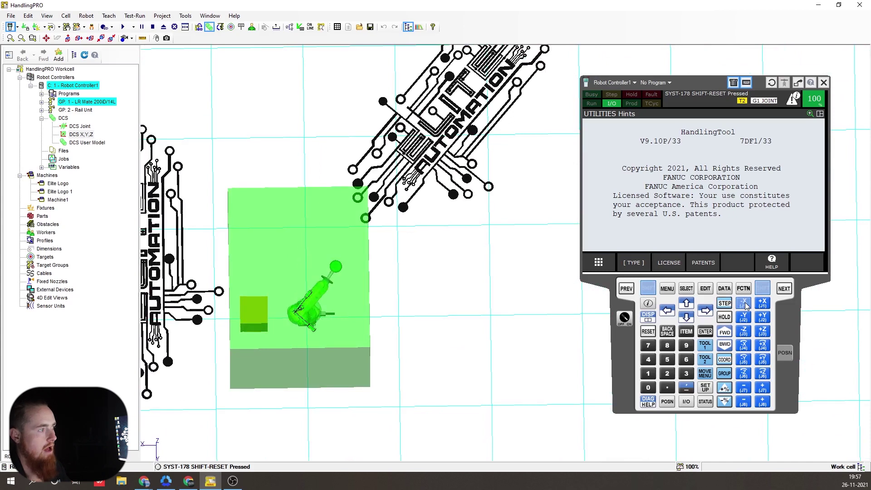
pyautogui.click(762, 320)
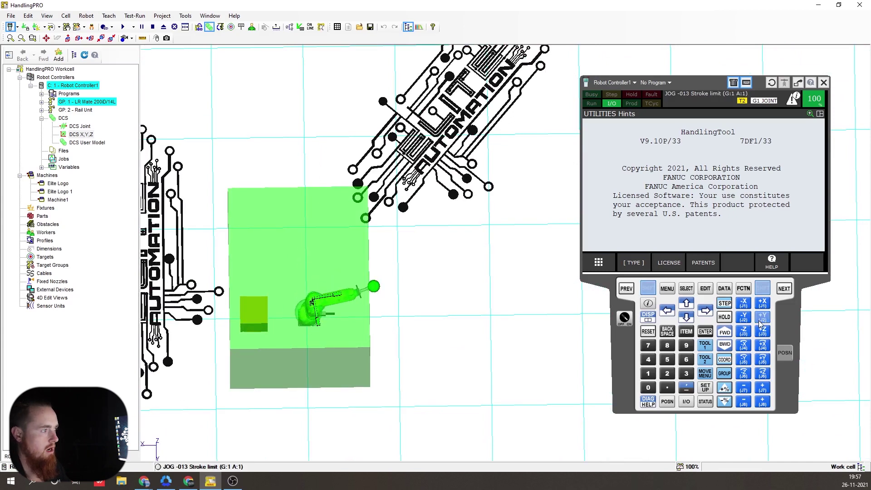
pyautogui.press('shift')
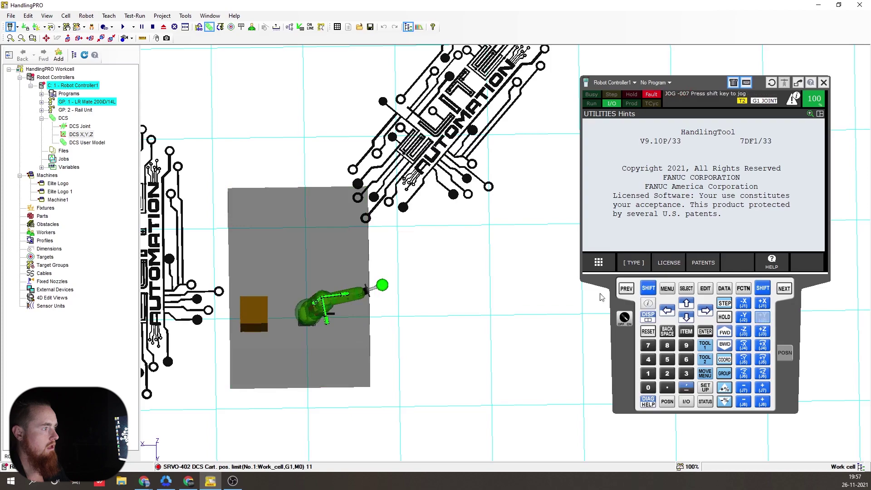
pyautogui.scroll(3, 404, 289)
pyautogui.moveTo(403, 289)
pyautogui.mouseDown(button='right')
pyautogui.moveTo(412, 203)
pyautogui.moveTo(402, 311)
pyautogui.moveTo(381, 285)
pyautogui.moveTo(394, 282)
pyautogui.mouseUp(button='right')
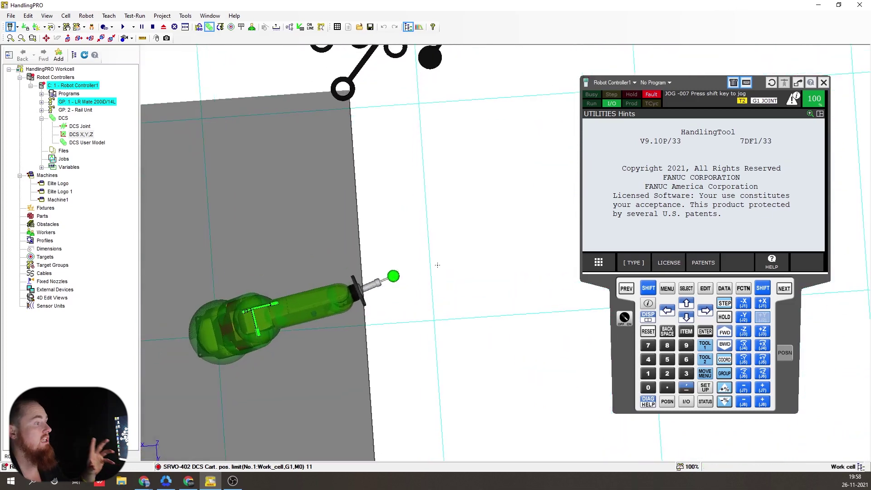
pyautogui.scroll(-5, 374, 290)
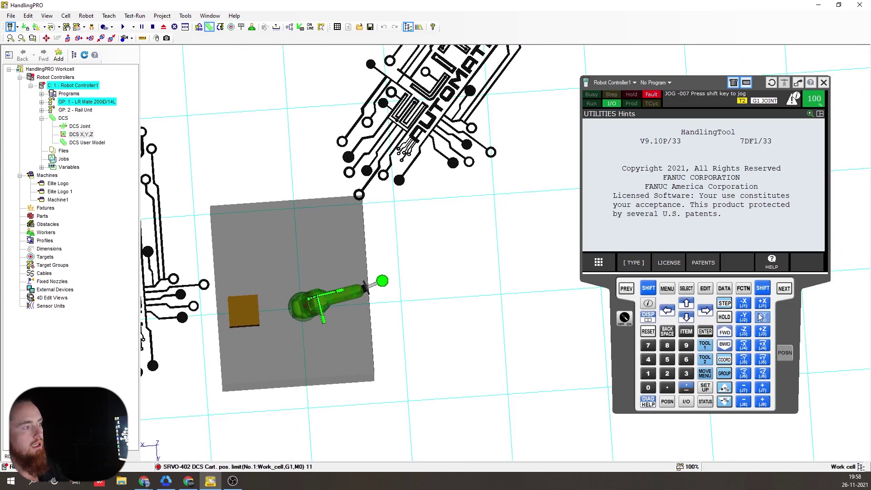
pyautogui.click(744, 317)
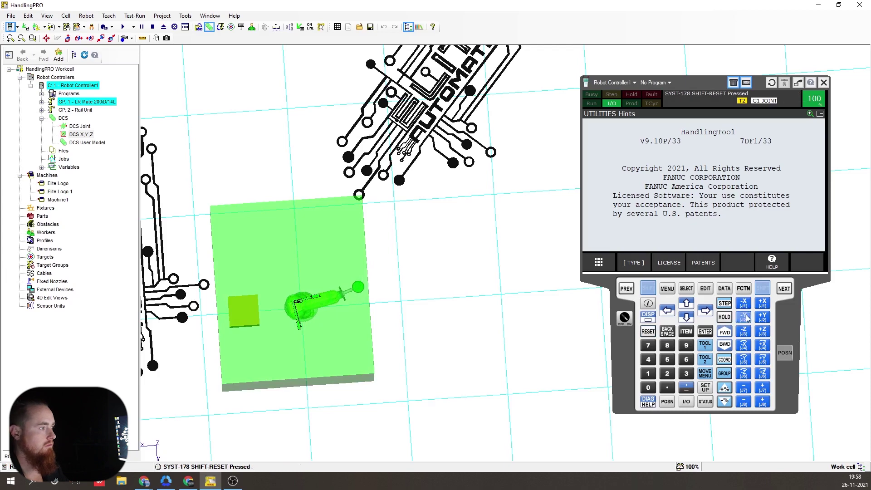
pyautogui.moveTo(453, 308); pyautogui.dragTo(443, 222, button='right')
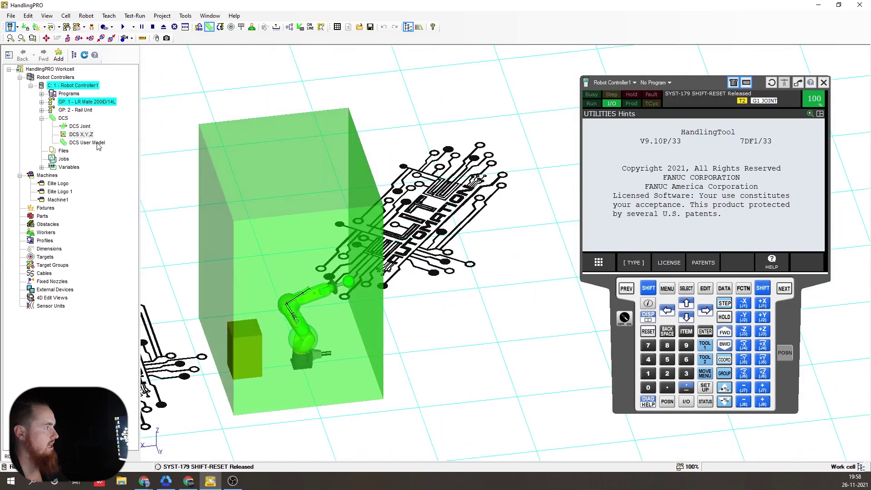
# Set UM1 element 2 to a 50 × 50 × 200 mm Box on the FacePlate and apply it.
pyautogui.doubleClick(87, 142)
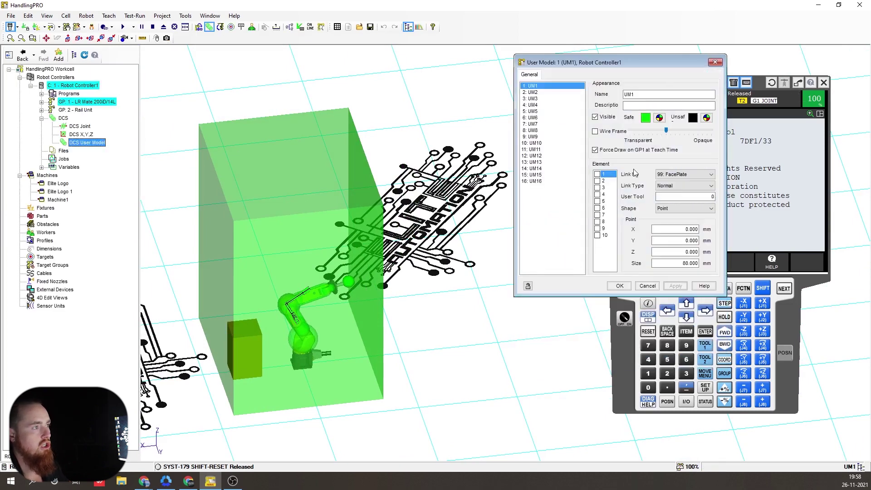
pyautogui.click(599, 181)
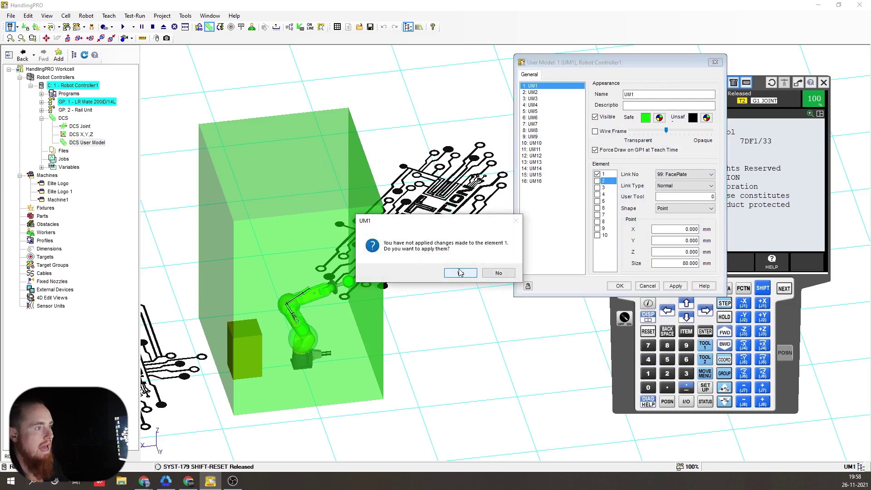
pyautogui.click(461, 272)
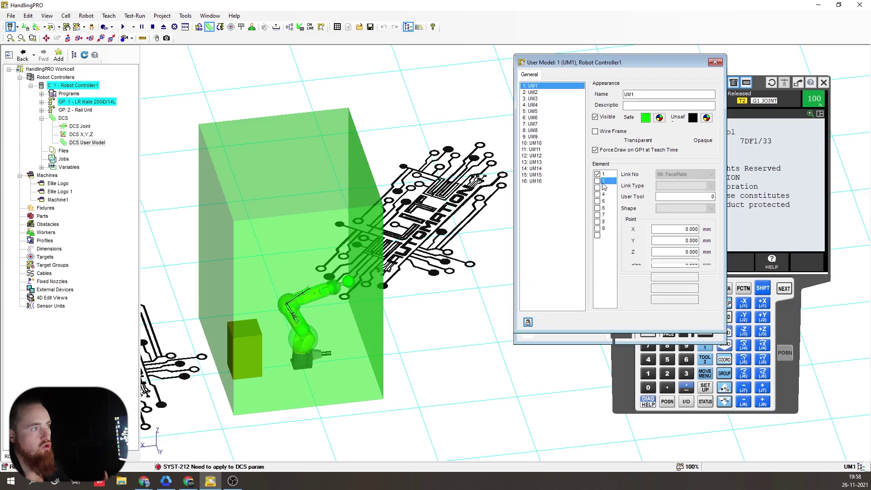
pyautogui.scroll(5, 397, 289)
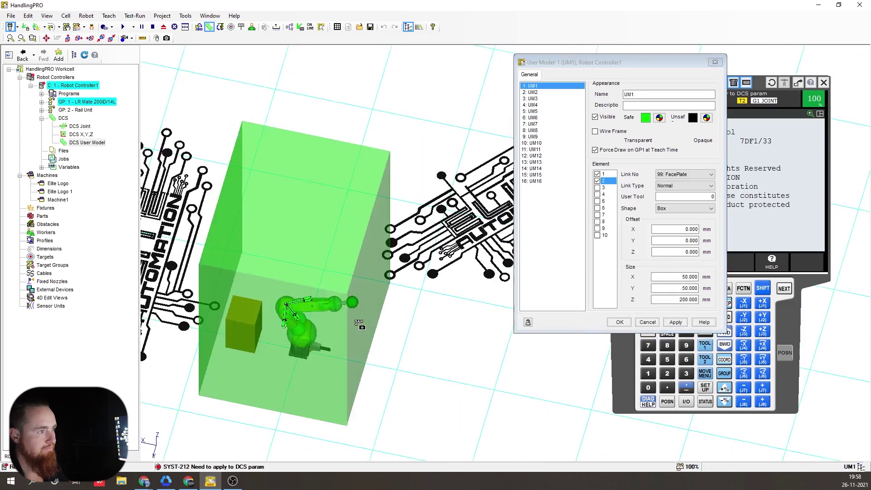
pyautogui.scroll(4, 350, 321)
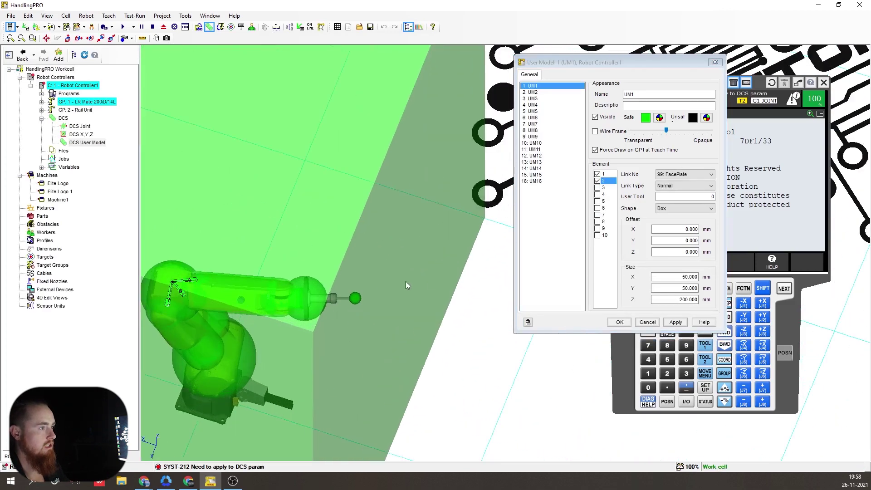
pyautogui.click(676, 322)
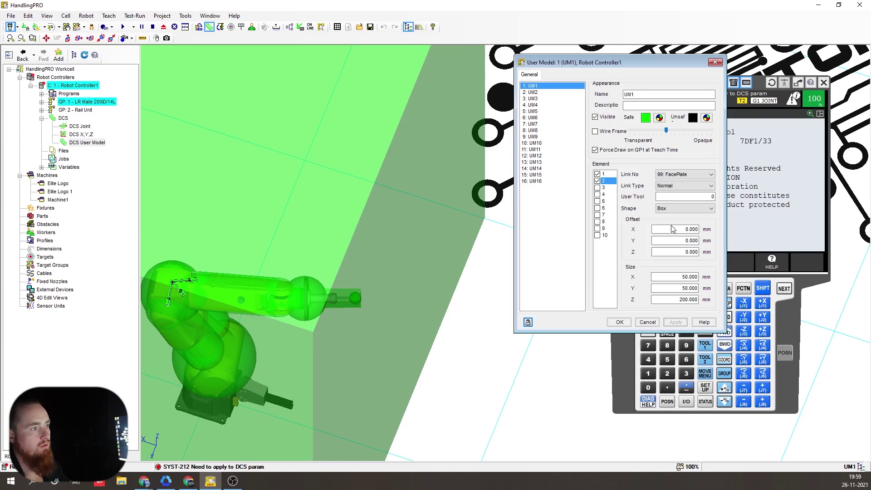
# Inspect the new faceplate box, keep the Box shape, and close the User Model dialog with OK.
pyautogui.moveTo(369, 321); pyautogui.dragTo(399, 326, button='right')
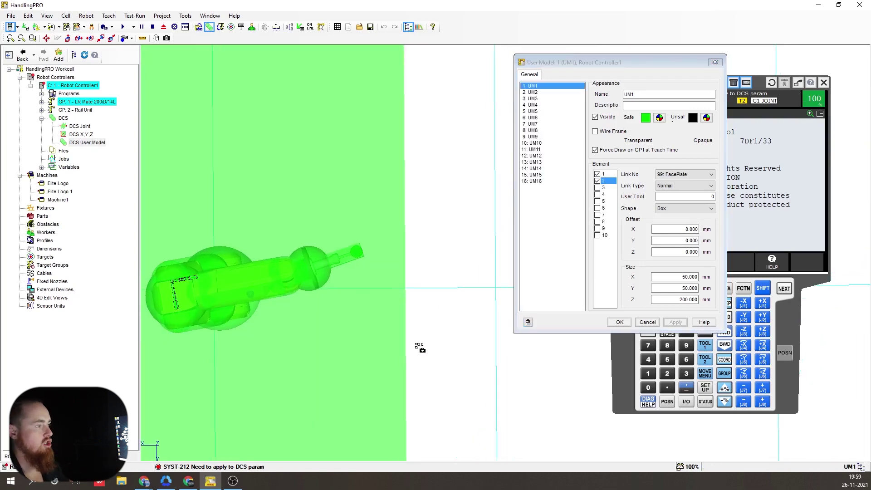
pyautogui.moveTo(420, 349); pyautogui.dragTo(415, 342, button='right')
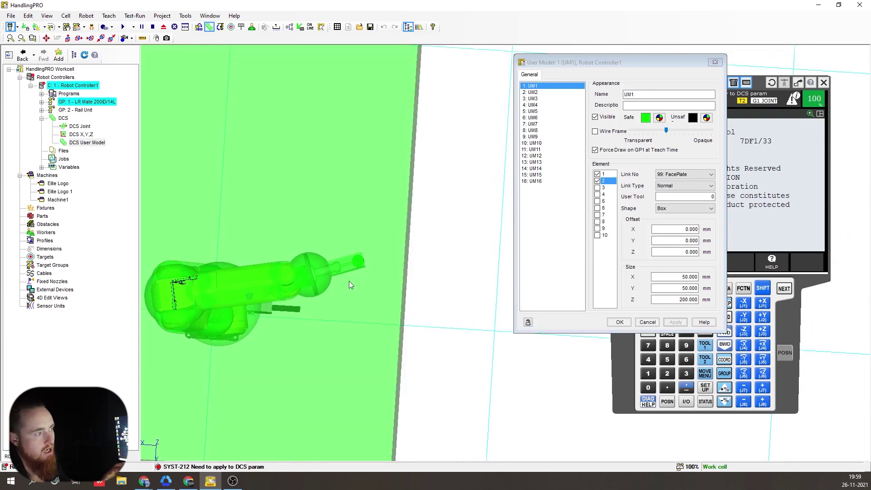
pyautogui.scroll(2, 342, 279)
pyautogui.click(685, 208)
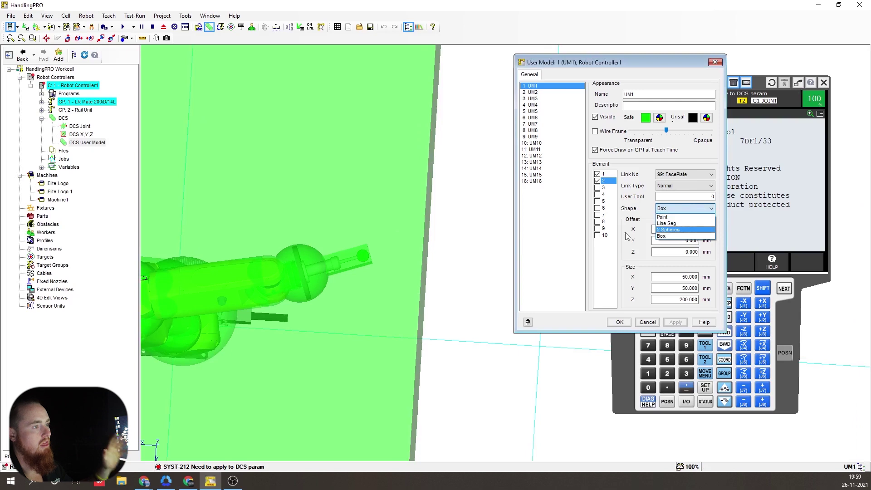
pyautogui.press('Escape')
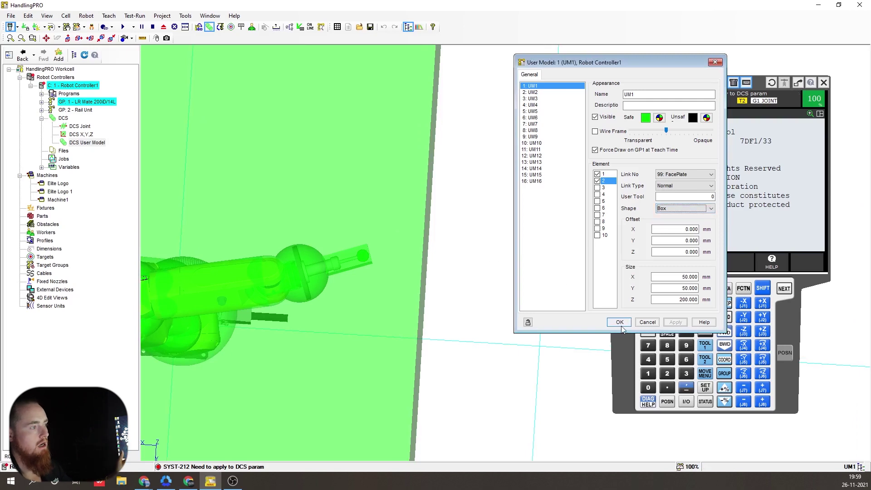
pyautogui.click(621, 324)
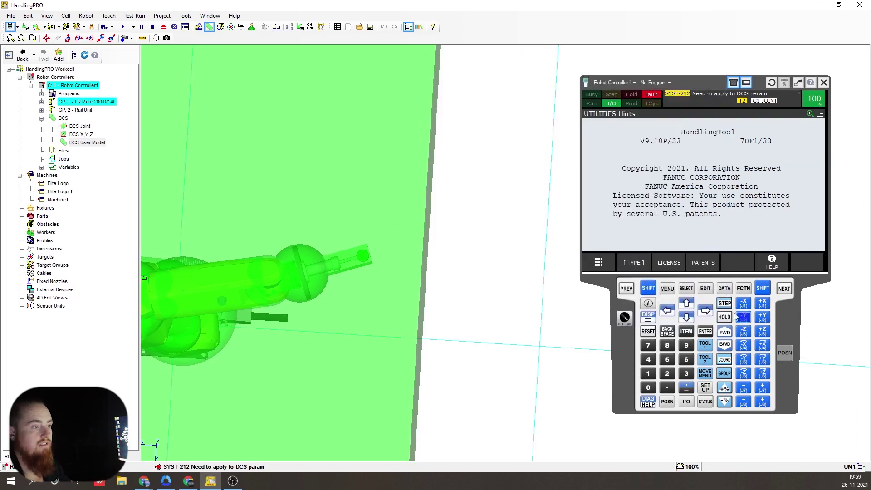
# Apply the changed DCS parameters from MENU > NEXT > SYSTEM > DCS with APPLY, ALL, OK.
pyautogui.click(674, 293)
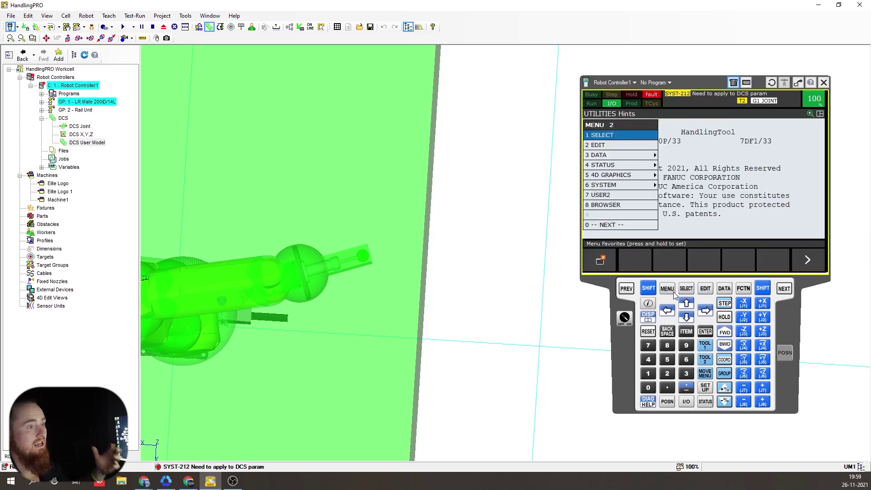
pyautogui.click(677, 290)
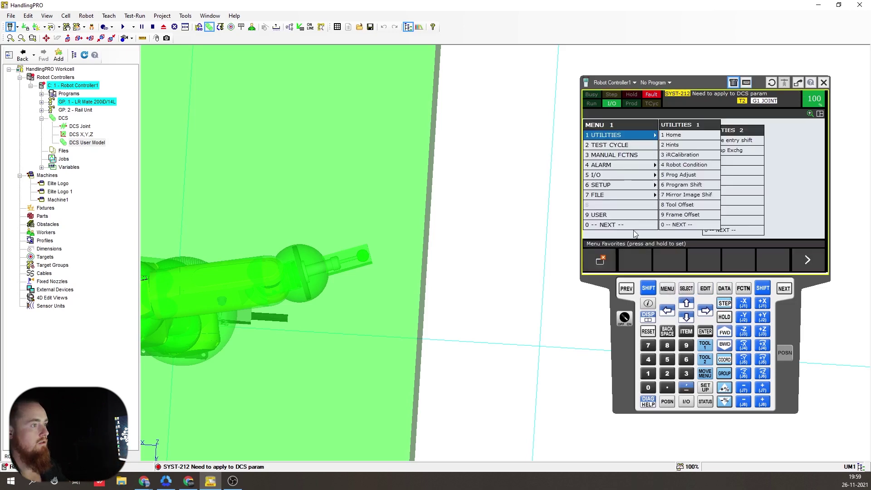
pyautogui.click(634, 227)
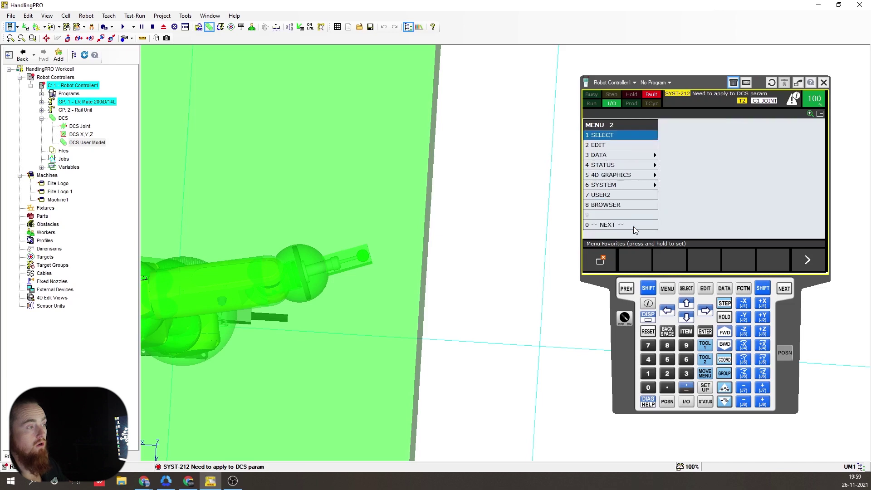
pyautogui.click(646, 186)
pyautogui.click(683, 194)
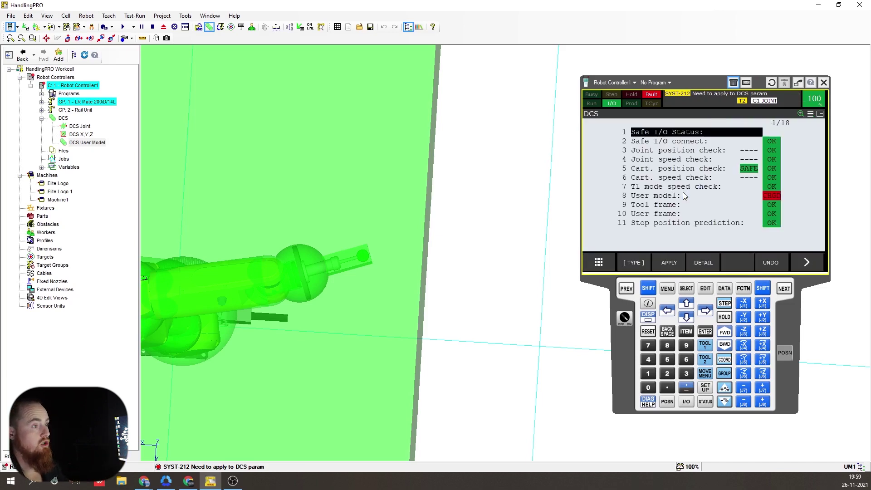
pyautogui.click(667, 263)
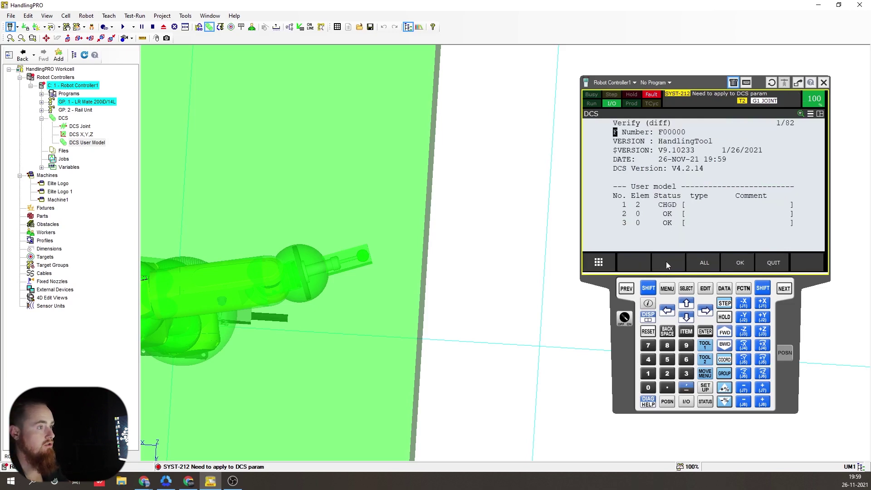
pyautogui.click(712, 263)
pyautogui.click(751, 259)
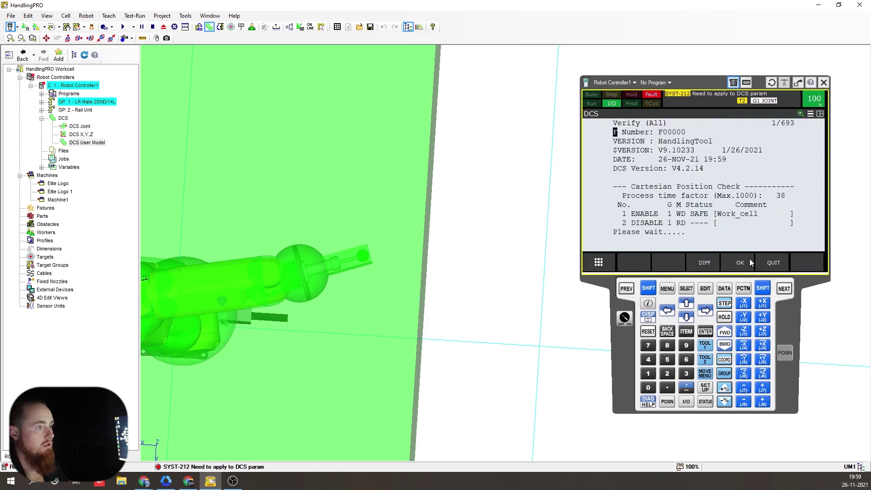
# Restart the virtual controller with FCTN > Cycle Power and YES.
pyautogui.click(763, 288)
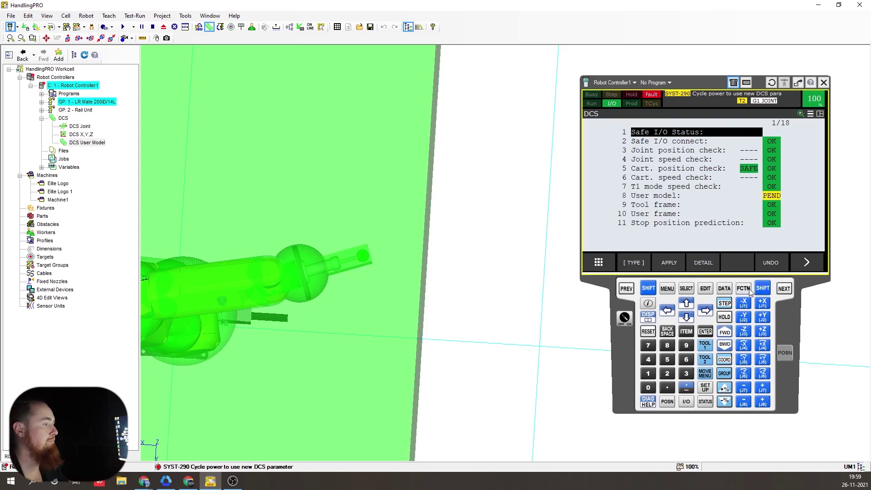
pyautogui.click(743, 288)
pyautogui.click(740, 214)
pyautogui.click(704, 198)
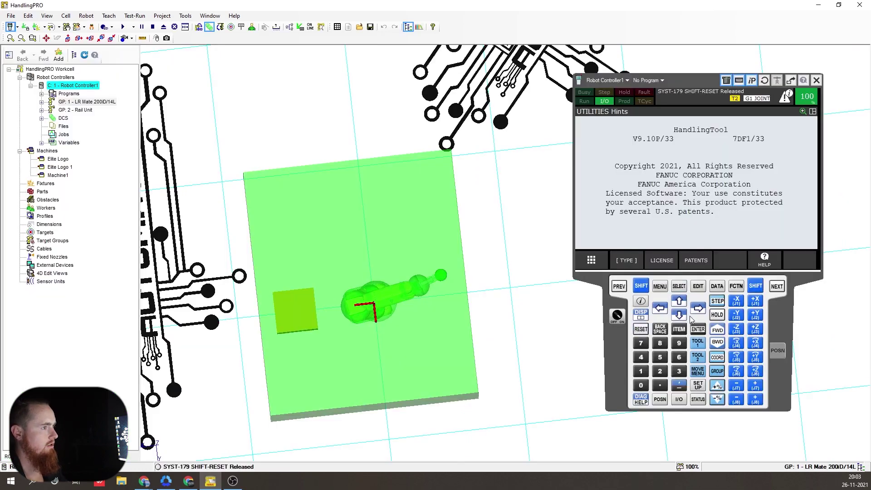
# Jog the arm along -Y until the SRVO-402 DCS position limit stops it at the wrist.
pyautogui.click(739, 315)
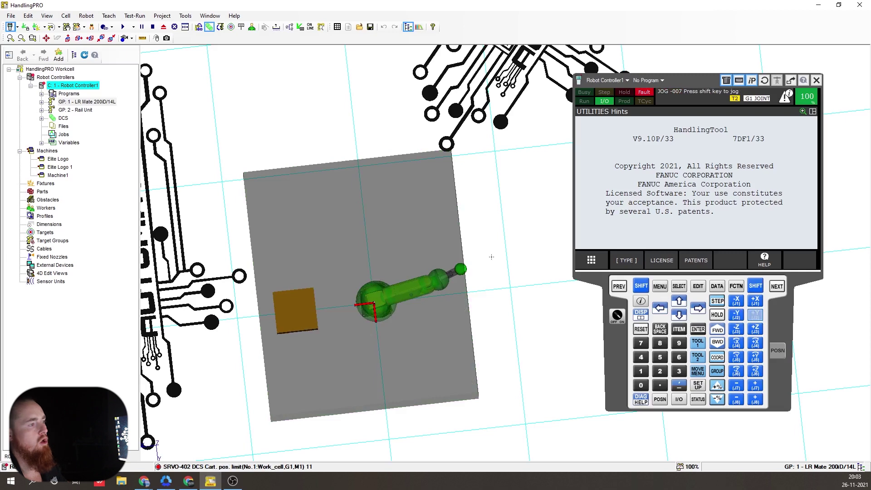
pyautogui.scroll(4, 444, 292)
pyautogui.scroll(5, 470, 267)
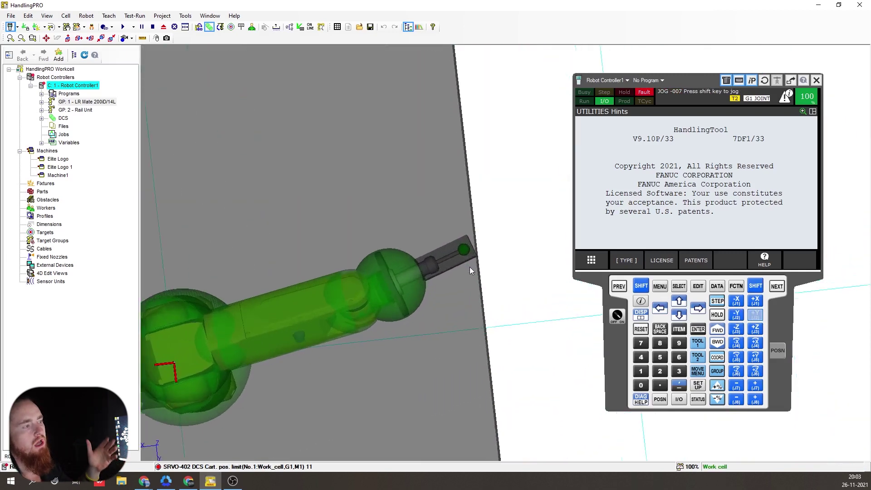
pyautogui.moveTo(480, 251); pyautogui.dragTo(478, 277, button='right')
pyautogui.scroll(-5, 478, 277)
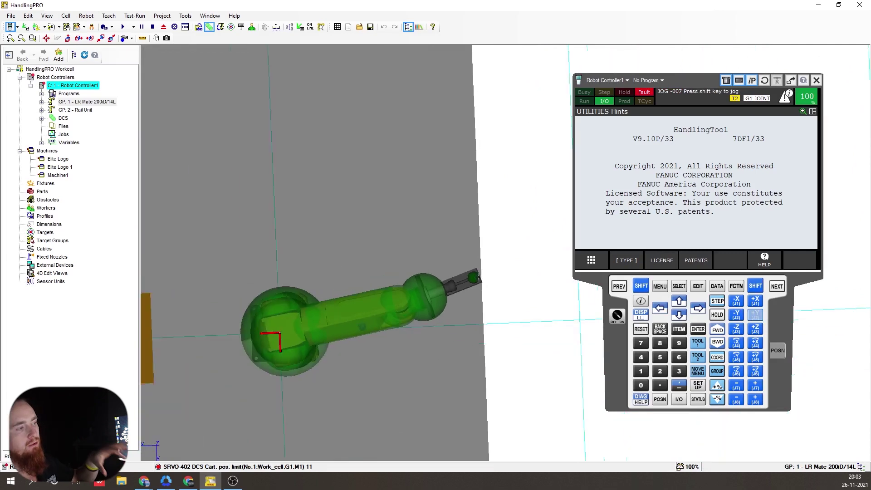
pyautogui.scroll(-2, 476, 296)
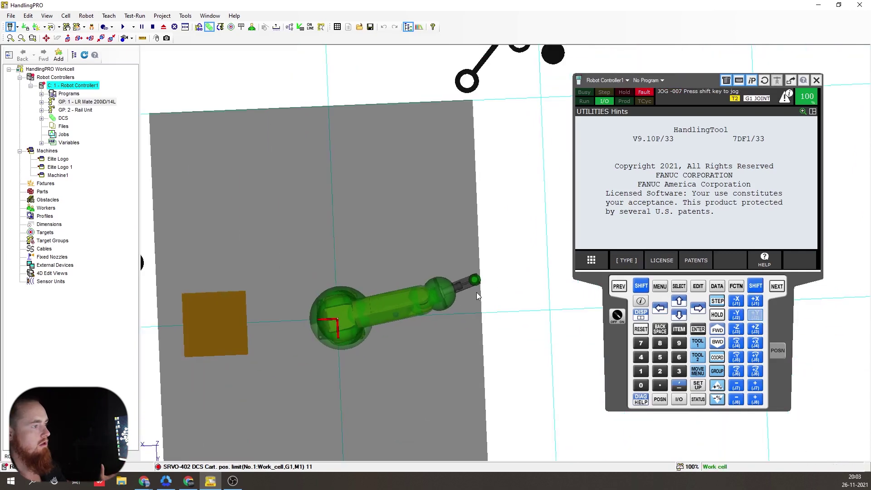
pyautogui.scroll(-2, 442, 295)
pyautogui.scroll(-1, 450, 292)
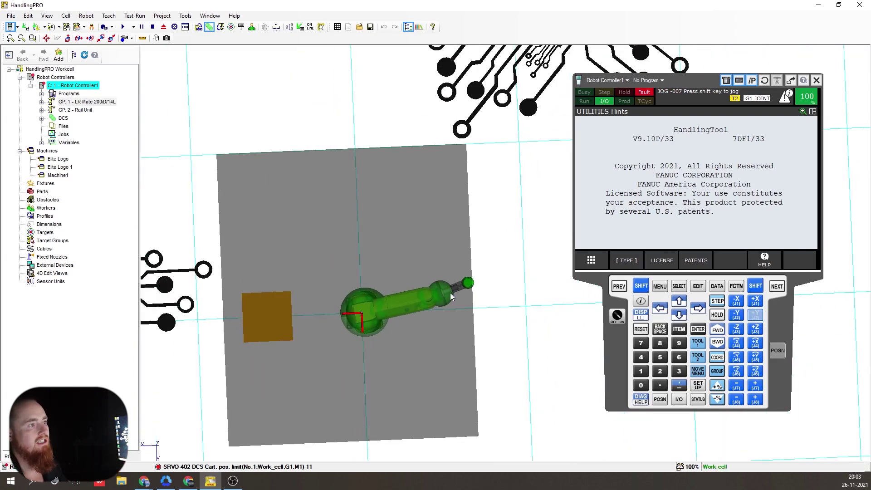
pyautogui.scroll(-2, 451, 293)
pyautogui.moveTo(448, 389); pyautogui.dragTo(409, 354, button='right')
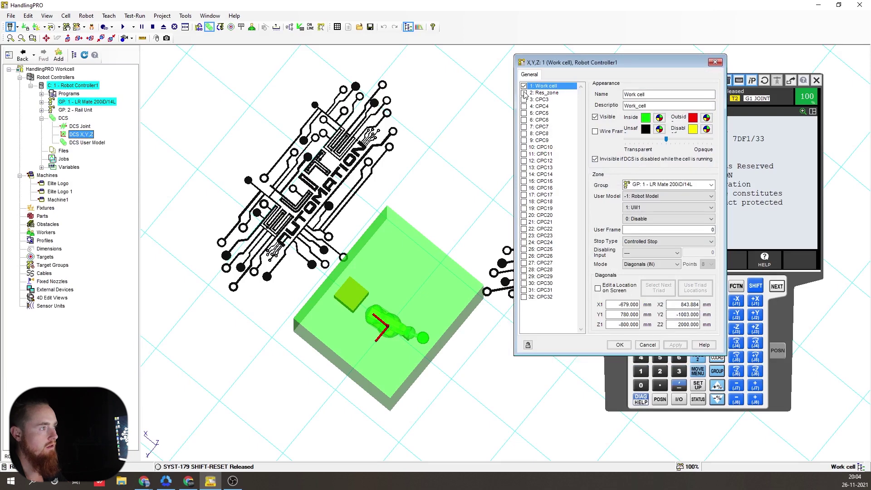
# Select zone 2 and copy its name 'Res_zone' into the Description field.
pyautogui.click(526, 93)
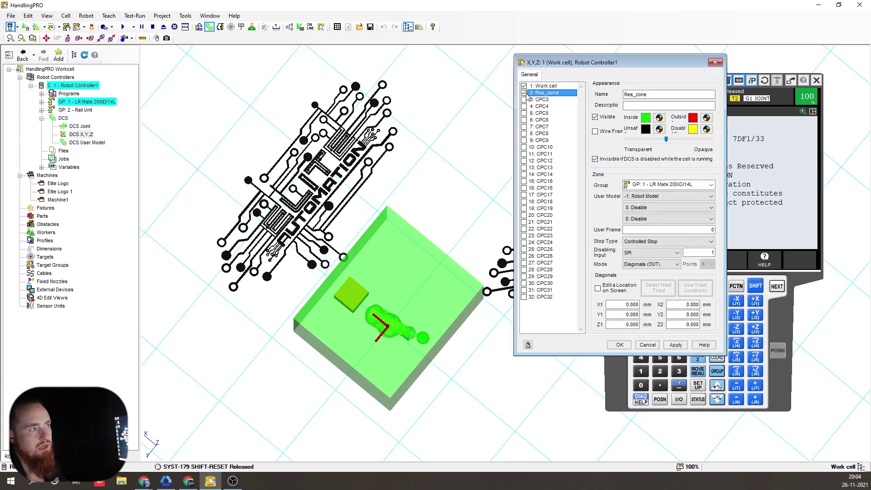
pyautogui.doubleClick(654, 95)
pyautogui.hotkey('ctrl', 'c')
pyautogui.click(633, 106)
pyautogui.hotkey('ctrl', 'v')
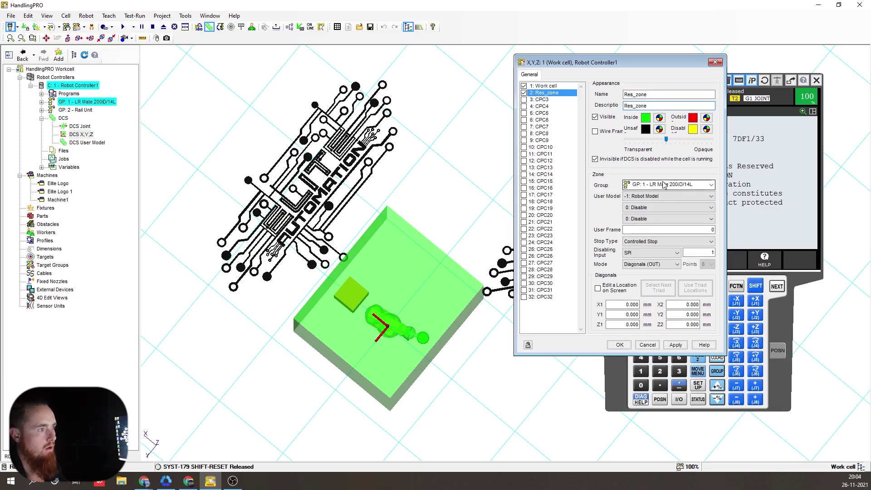
# Assign user model 1: UM1, set Disabling Input to ---, and keep Diagonals (OUT) mode.
pyautogui.click(690, 208)
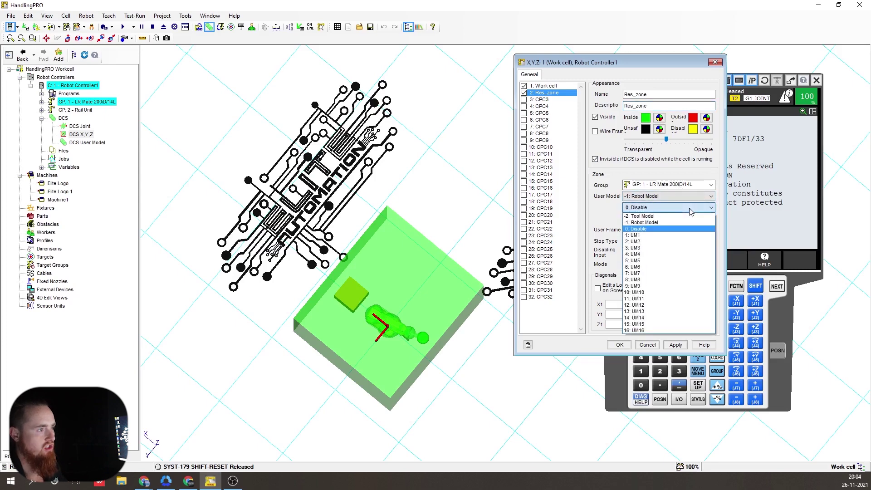
pyautogui.click(645, 235)
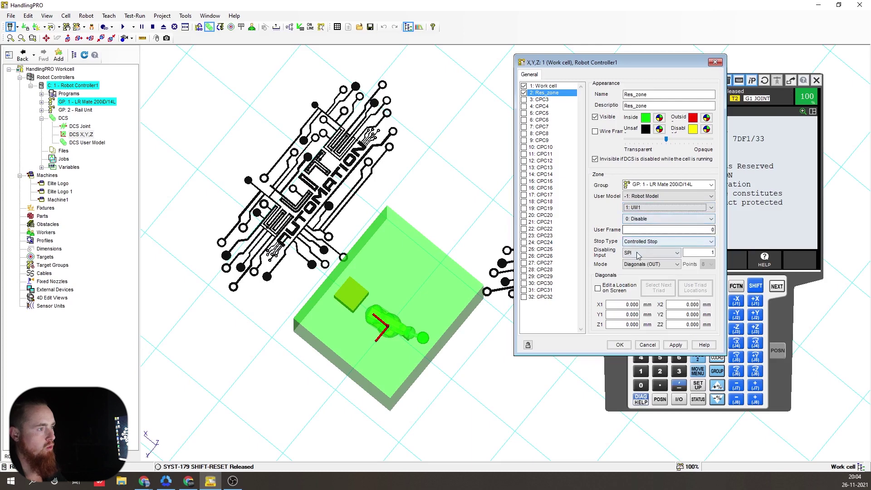
pyautogui.click(649, 254)
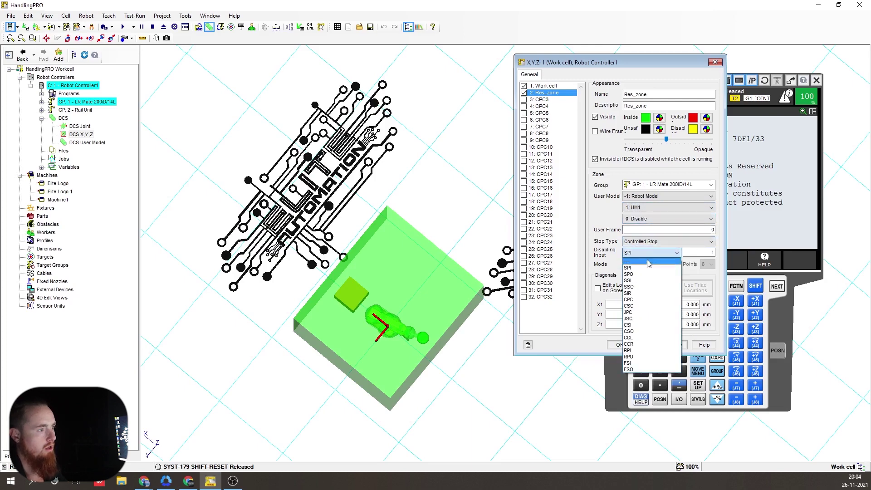
pyautogui.click(649, 263)
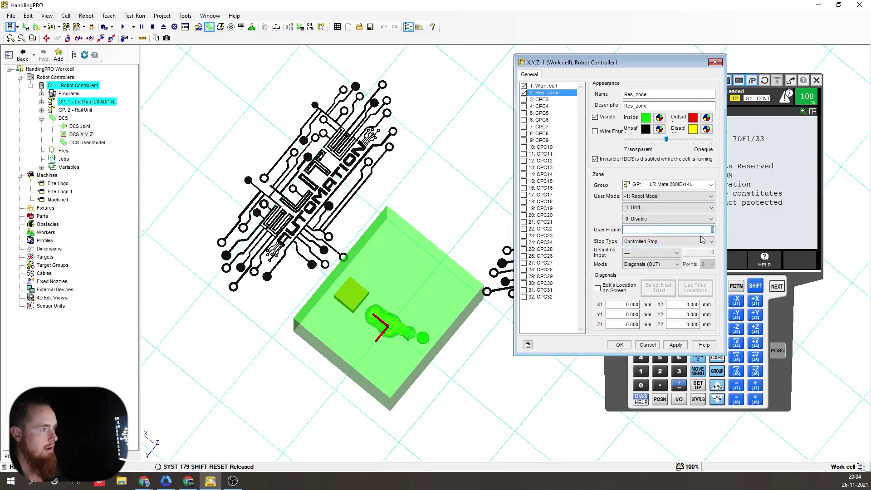
pyautogui.click(652, 264)
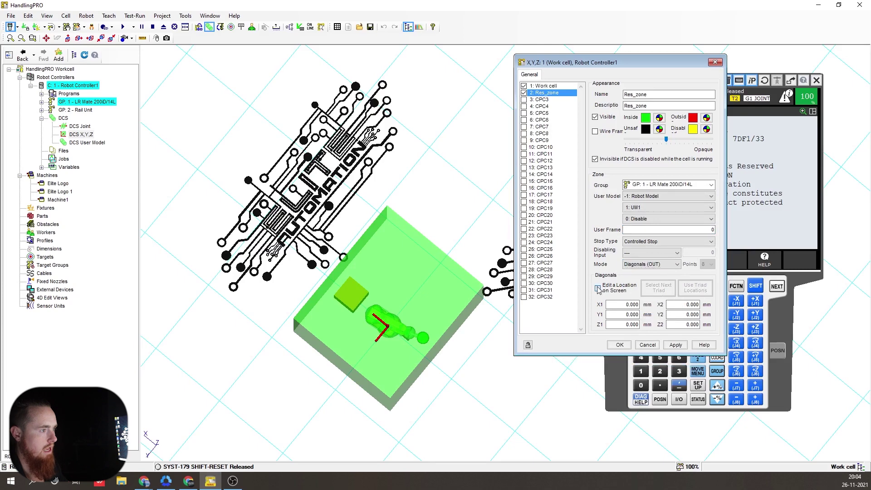
# Drag the on-screen triad to place the Res_zone's second corner at X2 -126.000, Y2 -974.000.
pyautogui.click(598, 289)
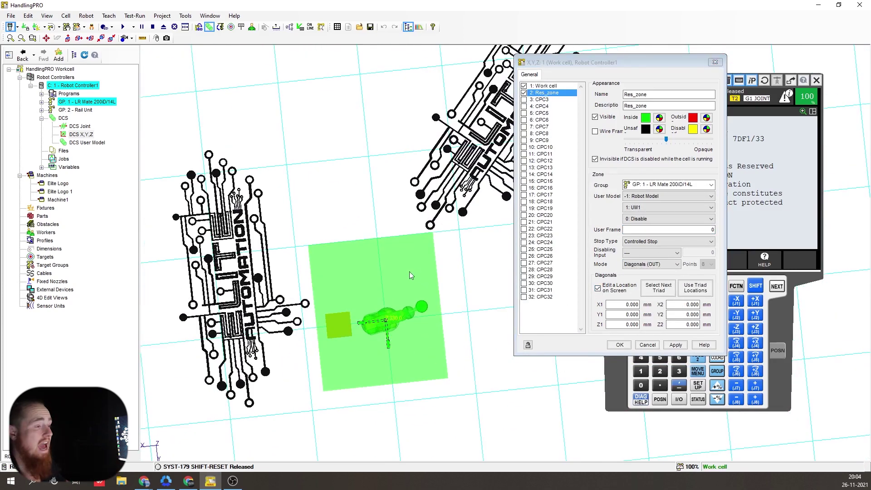
pyautogui.click(387, 334)
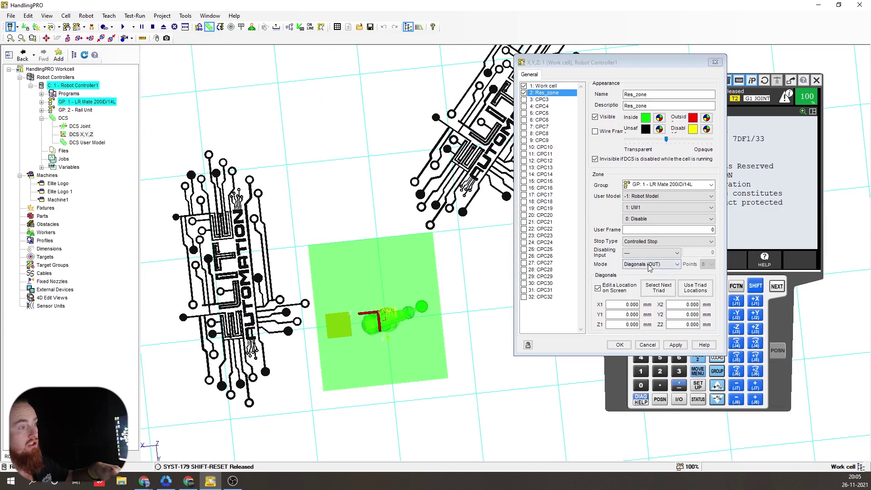
pyautogui.click(645, 293)
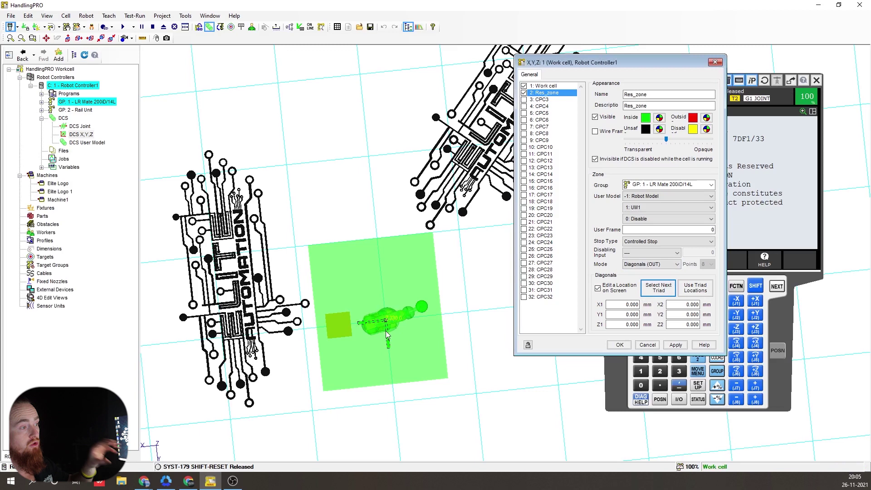
pyautogui.moveTo(387, 335); pyautogui.dragTo(387, 283)
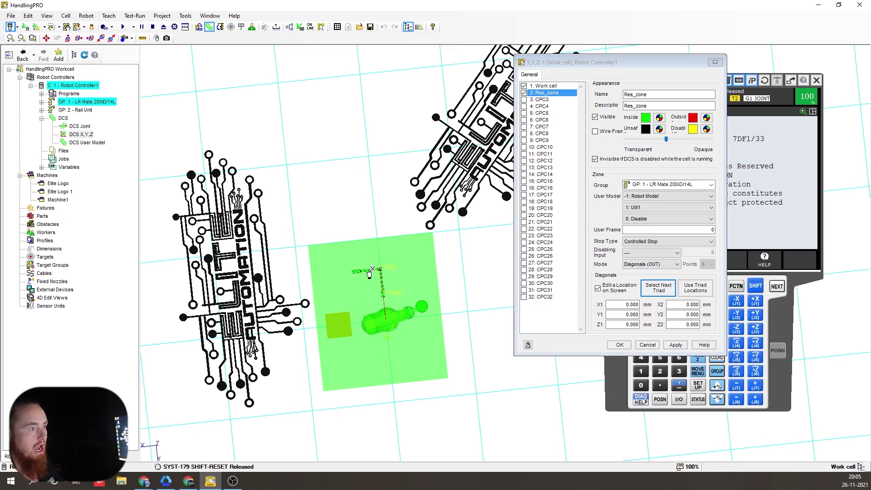
pyautogui.moveTo(370, 268); pyautogui.dragTo(423, 269)
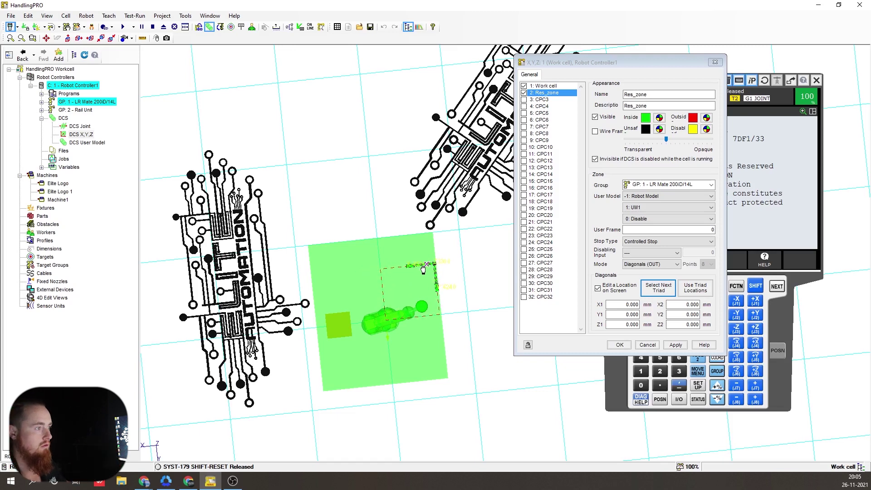
pyautogui.click(658, 287)
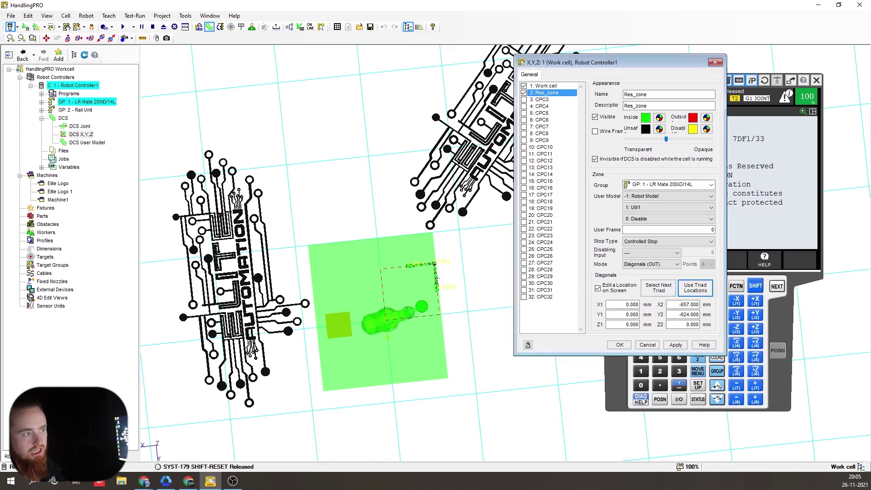
pyautogui.click(393, 267)
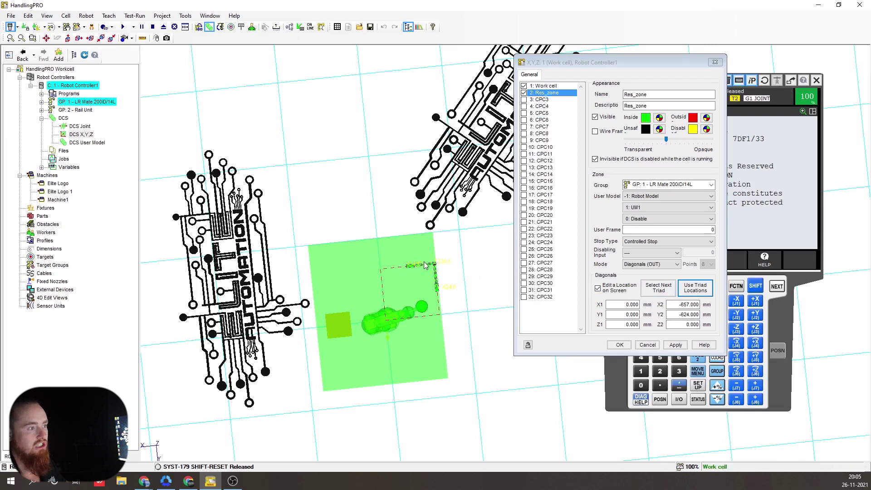
pyautogui.moveTo(425, 267); pyautogui.dragTo(382, 273)
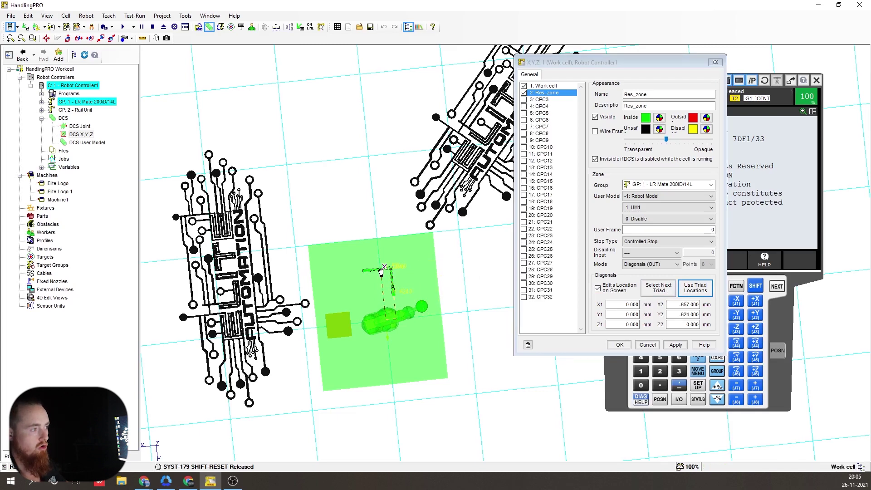
pyautogui.click(688, 290)
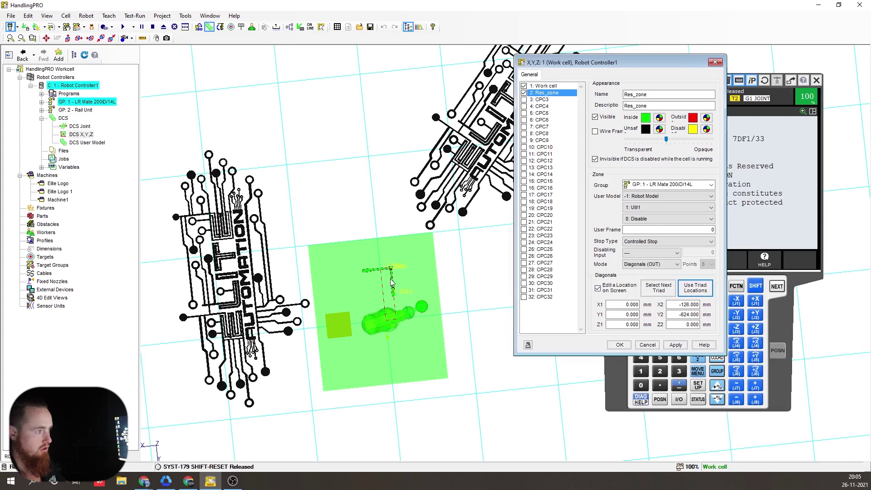
pyautogui.moveTo(391, 283); pyautogui.dragTo(389, 252)
pyautogui.click(698, 289)
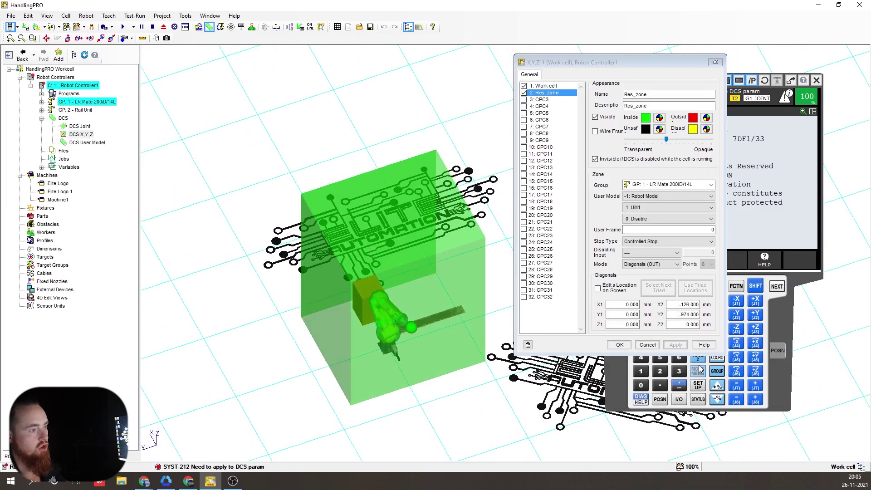
# Place the Res_zone's first corner at X1 -682.000, Y1 -583.000 using the triad and apply it.
pyautogui.click(616, 288)
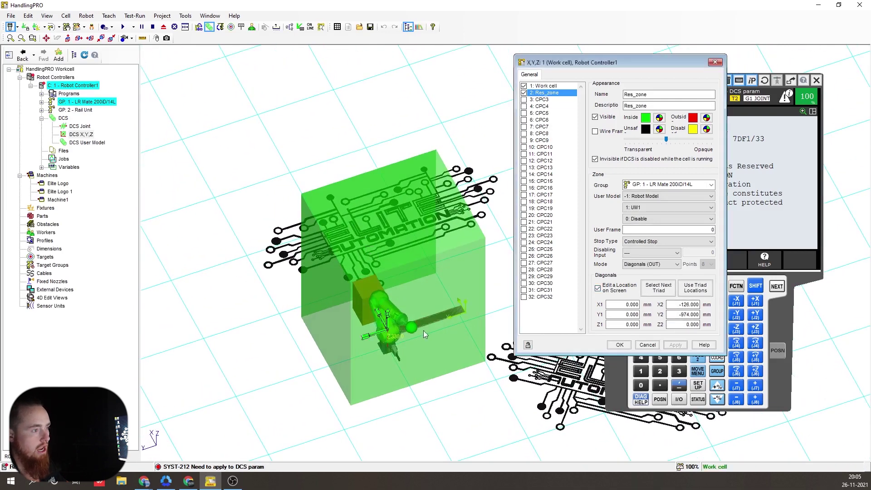
pyautogui.moveTo(383, 324)
pyautogui.mouseDown()
pyautogui.moveTo(401, 363)
pyautogui.moveTo(469, 360)
pyautogui.mouseUp()
pyautogui.moveTo(463, 362); pyautogui.dragTo(421, 374, button='right')
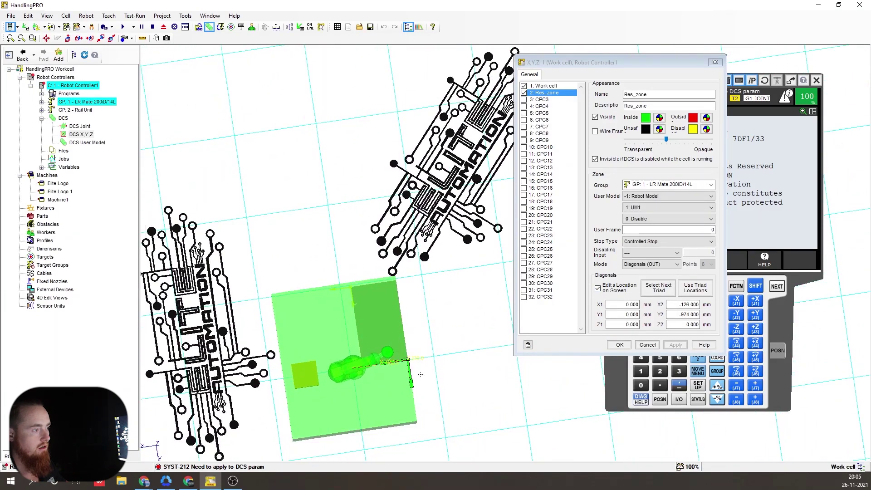
pyautogui.moveTo(411, 378); pyautogui.dragTo(405, 331)
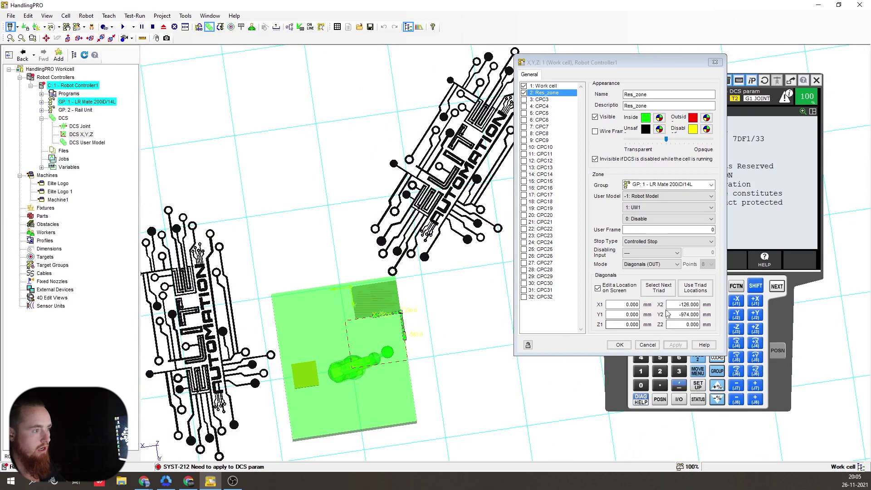
pyautogui.click(695, 287)
pyautogui.click(676, 345)
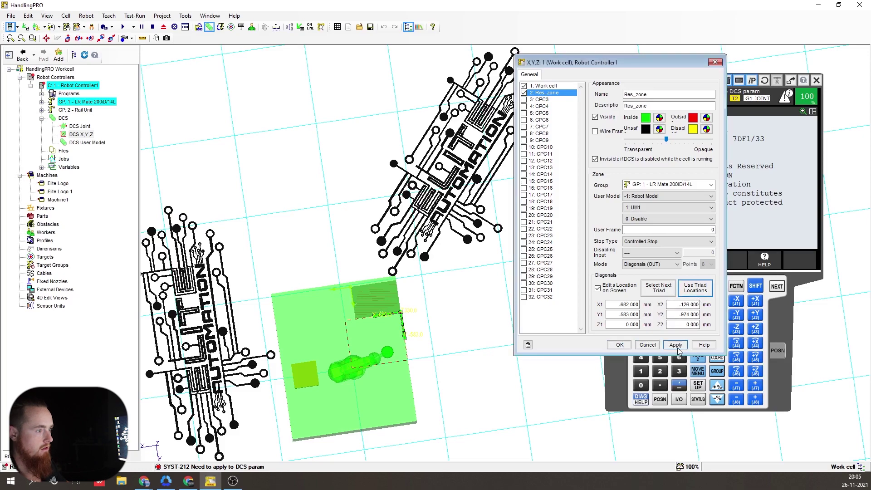
# Set the Res_zone height from Z1 -800 to Z2 2000 mm, apply, and close the settings.
pyautogui.moveTo(459, 272); pyautogui.dragTo(433, 240, button='right')
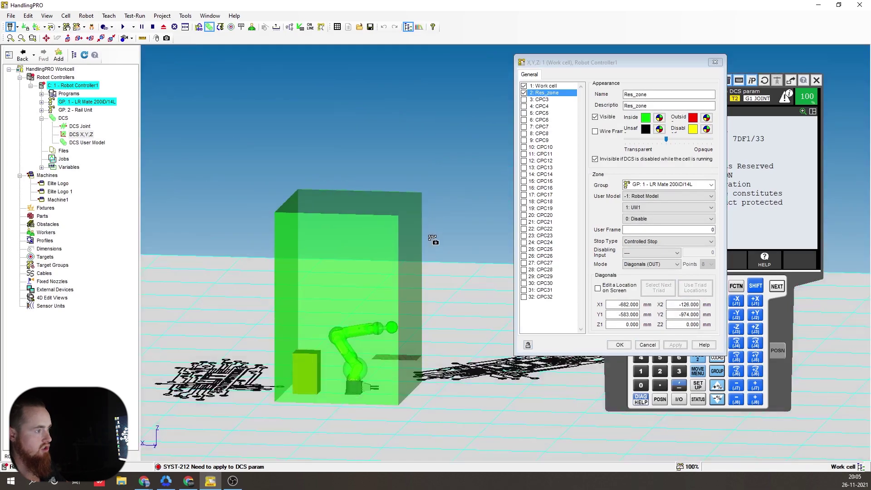
pyautogui.click(624, 324)
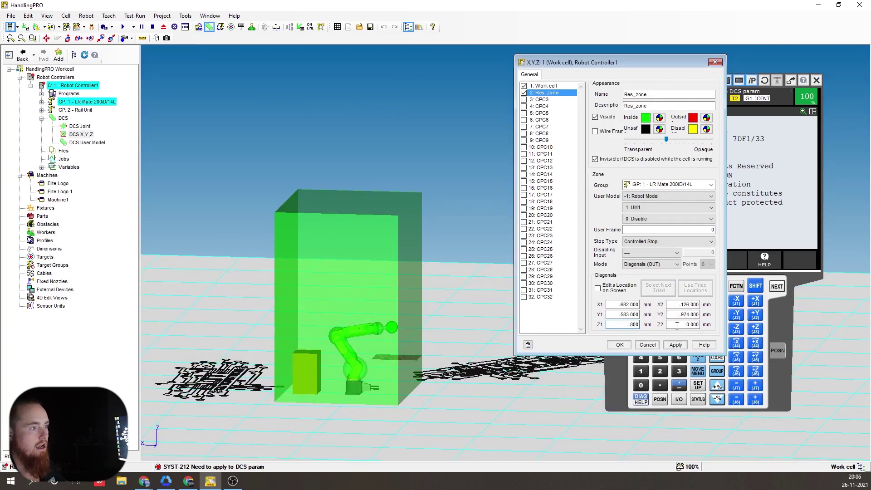
pyautogui.press('Tab')
pyautogui.write('2000')
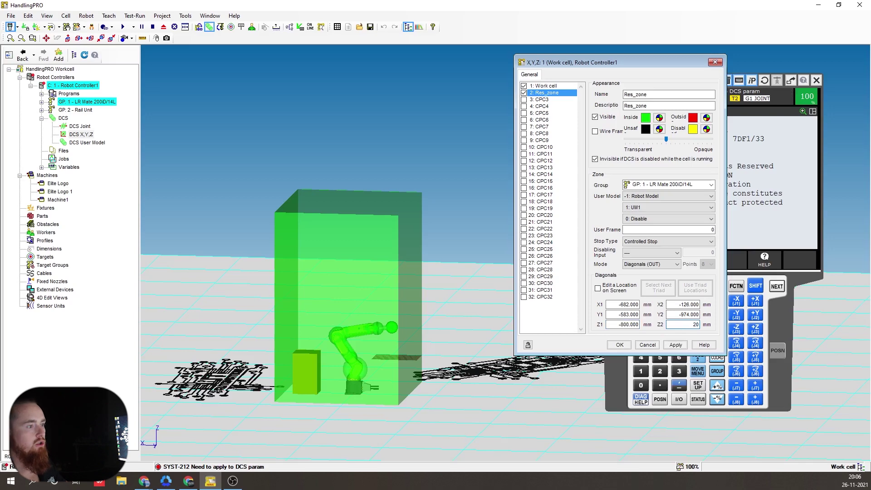
pyautogui.click(677, 345)
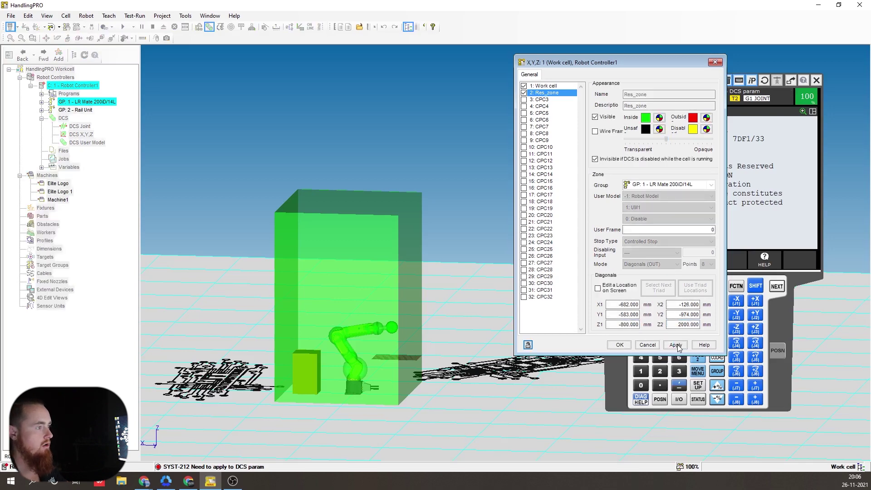
pyautogui.click(619, 346)
# Check the red zone in the cell view and clear the pending DCS alarm with SHIFT+RESET.
pyautogui.moveTo(465, 303); pyautogui.dragTo(476, 434, button='right')
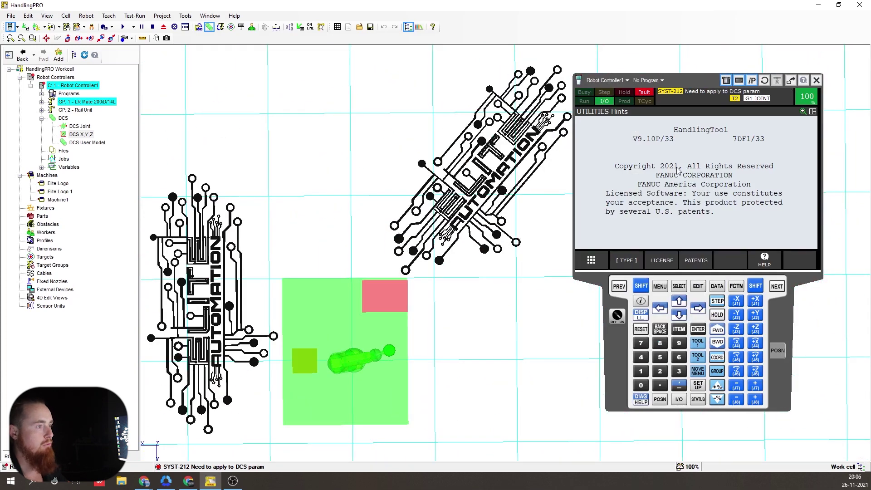
pyautogui.click(660, 286)
pyautogui.click(618, 193)
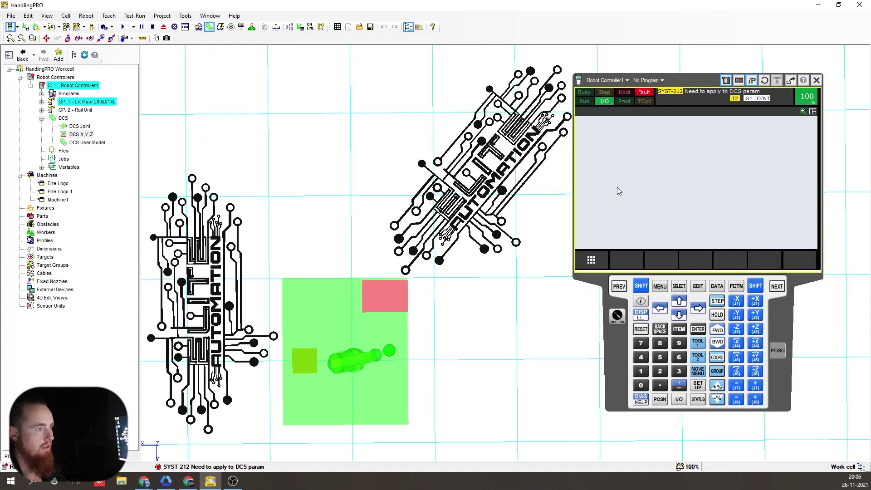
pyautogui.click(660, 286)
pyautogui.click(625, 224)
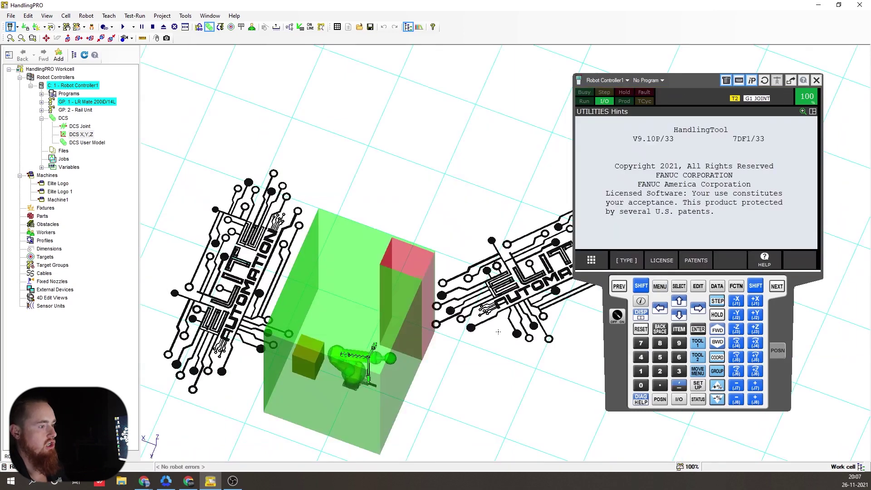
pyautogui.moveTo(499, 332); pyautogui.dragTo(454, 347, button='right')
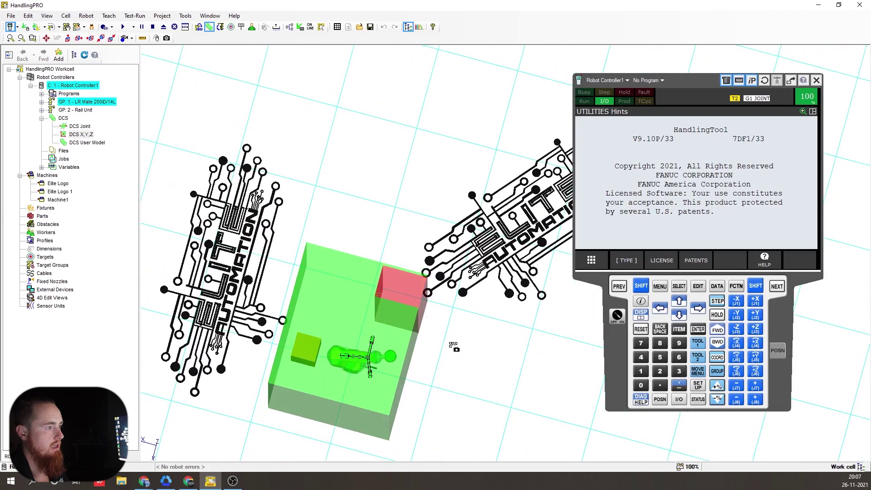
pyautogui.keyDown('shift'); pyautogui.click(641, 329); pyautogui.keyUp('shift')
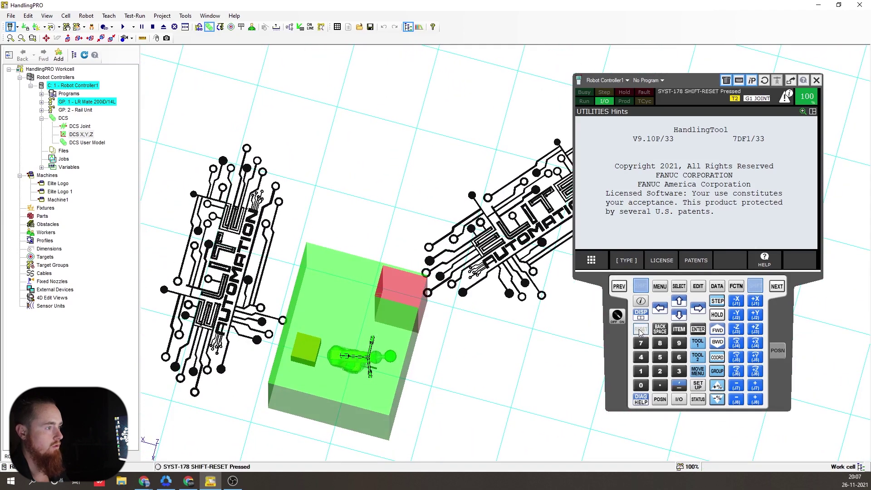
# Jog the robot along +X into the Res_zone until SRVO-402 DCS Cart. pos. limit stops it.
pyautogui.keyDown('shift'); pyautogui.click(755, 301); pyautogui.keyUp('shift')
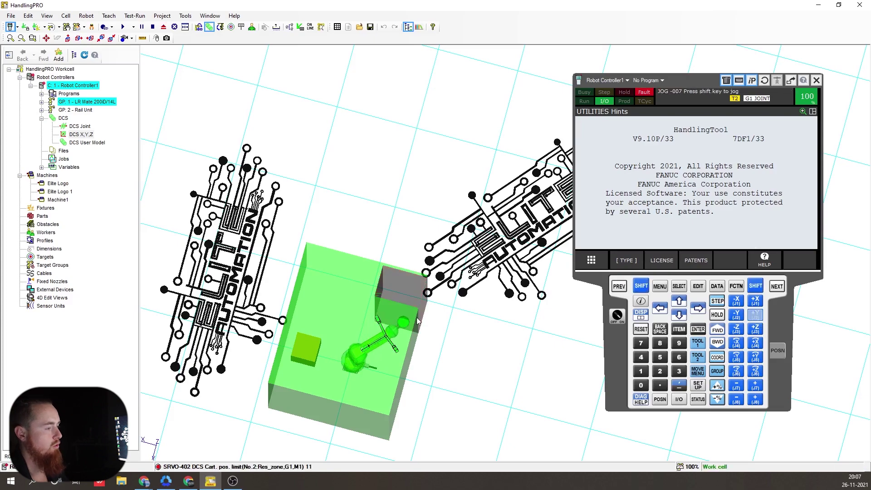
pyautogui.moveTo(418, 321); pyautogui.dragTo(390, 351, button='right')
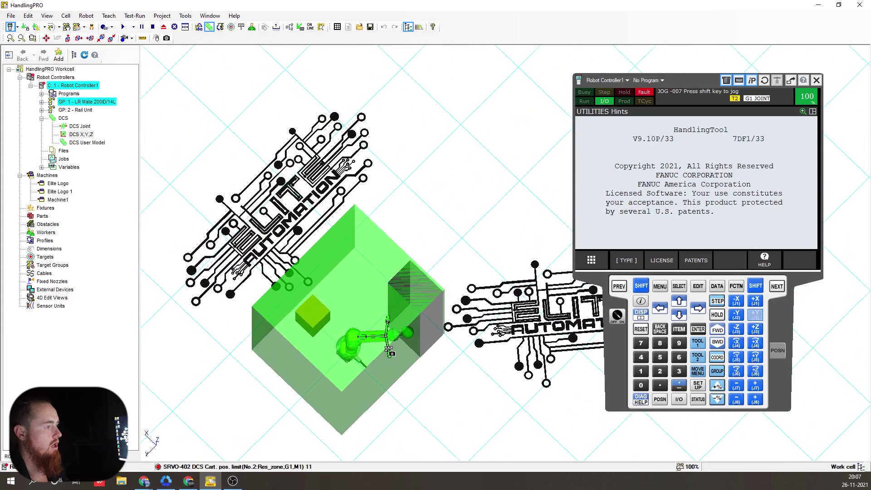
pyautogui.scroll(10, 410, 323)
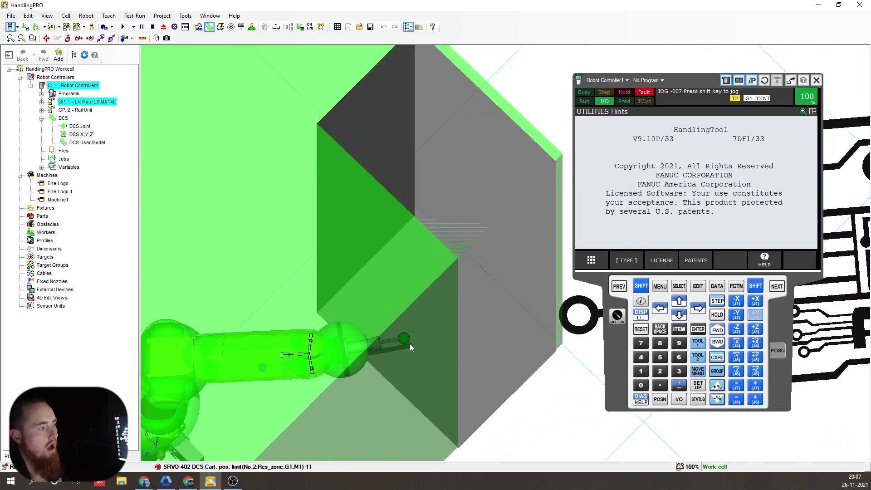